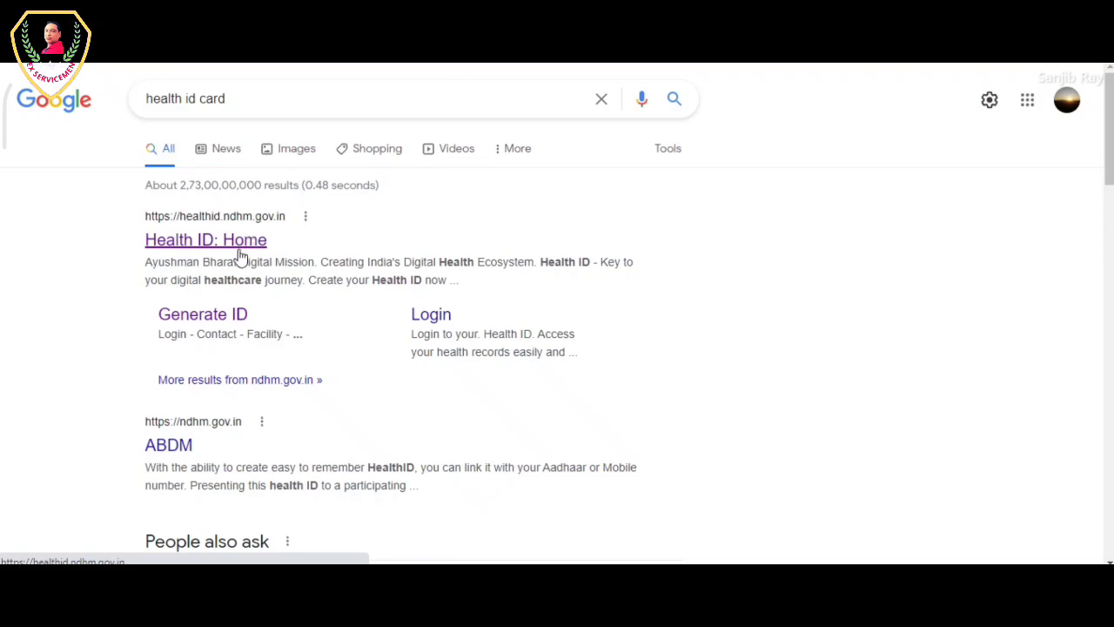
Open the official Health ID home page and start creating a Health ID via Aadhaar.
{"action": "left_click", "coordinate": [241, 248]}
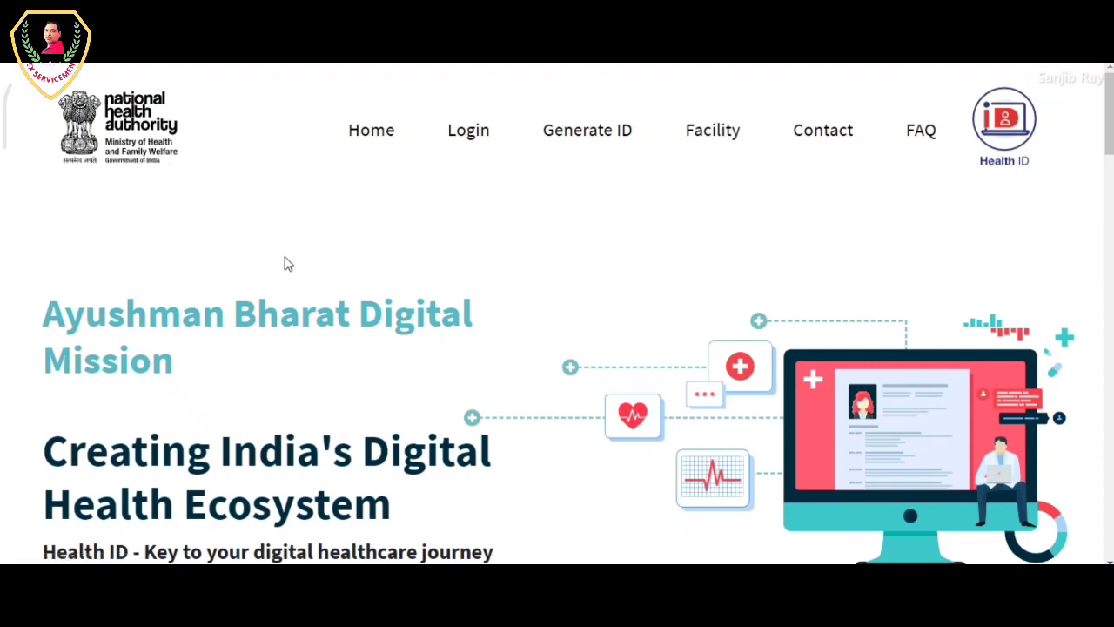
{"action": "scroll", "coordinate": [288, 264], "scroll_direction": "down", "scroll_amount": 4}
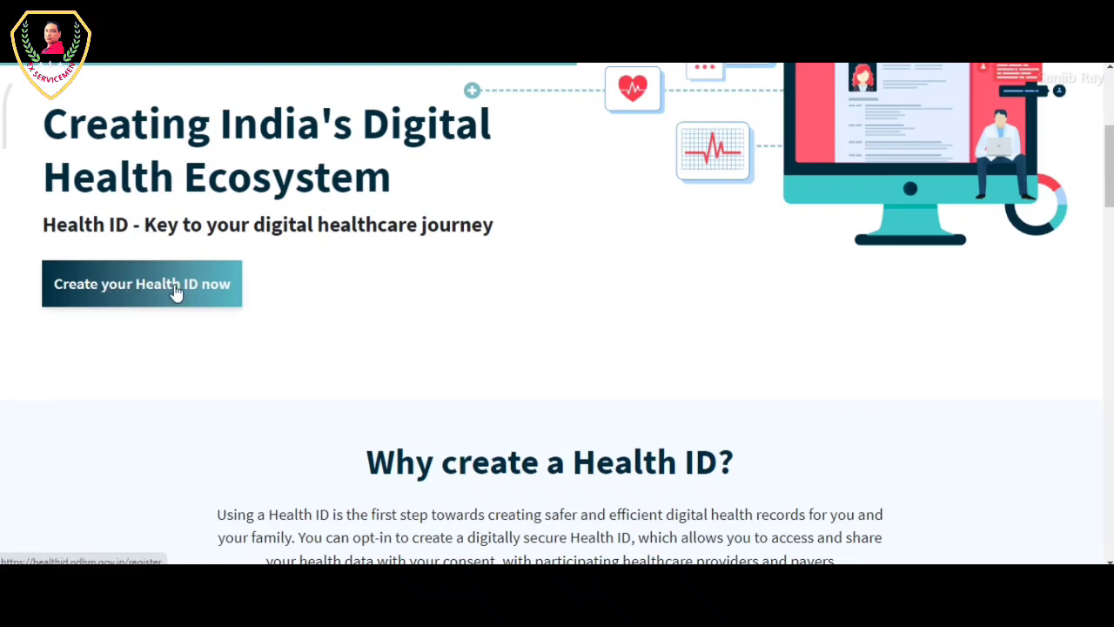
{"action": "left_click", "coordinate": [175, 292]}
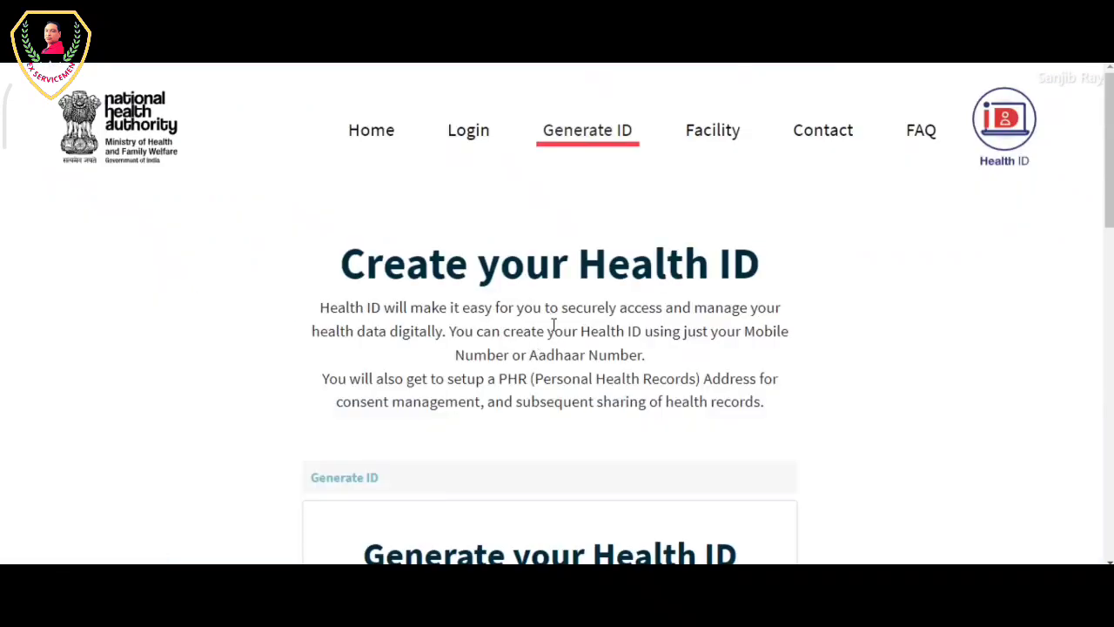
{"action": "scroll", "coordinate": [553, 324], "scroll_direction": "down", "scroll_amount": 2}
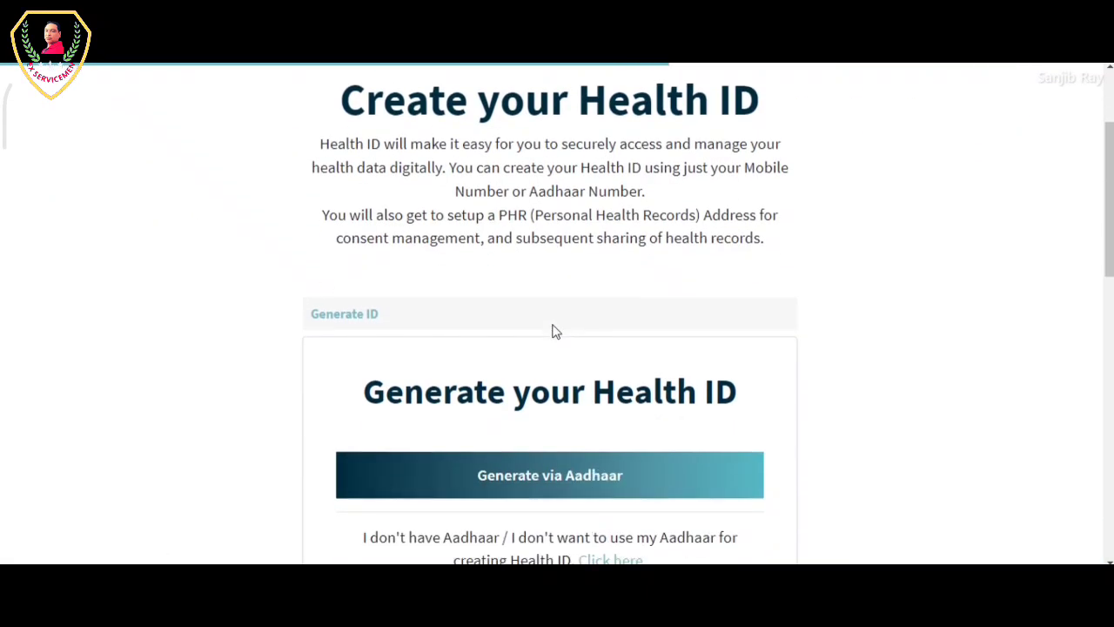
{"action": "scroll", "coordinate": [553, 331], "scroll_direction": "down", "scroll_amount": 1}
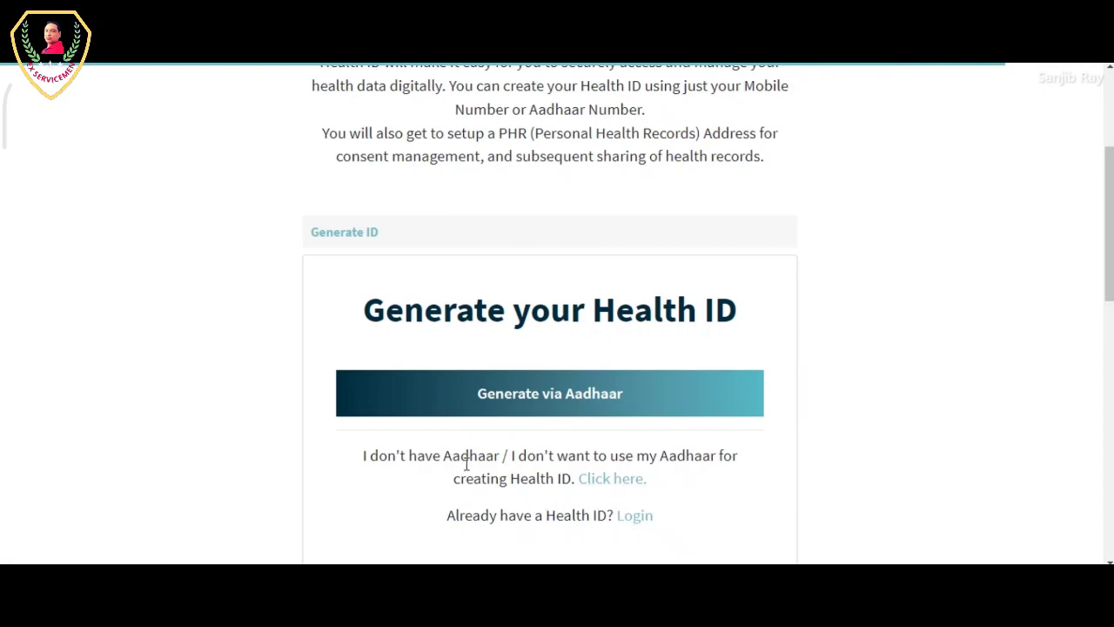
{"action": "left_click", "coordinate": [562, 393]}
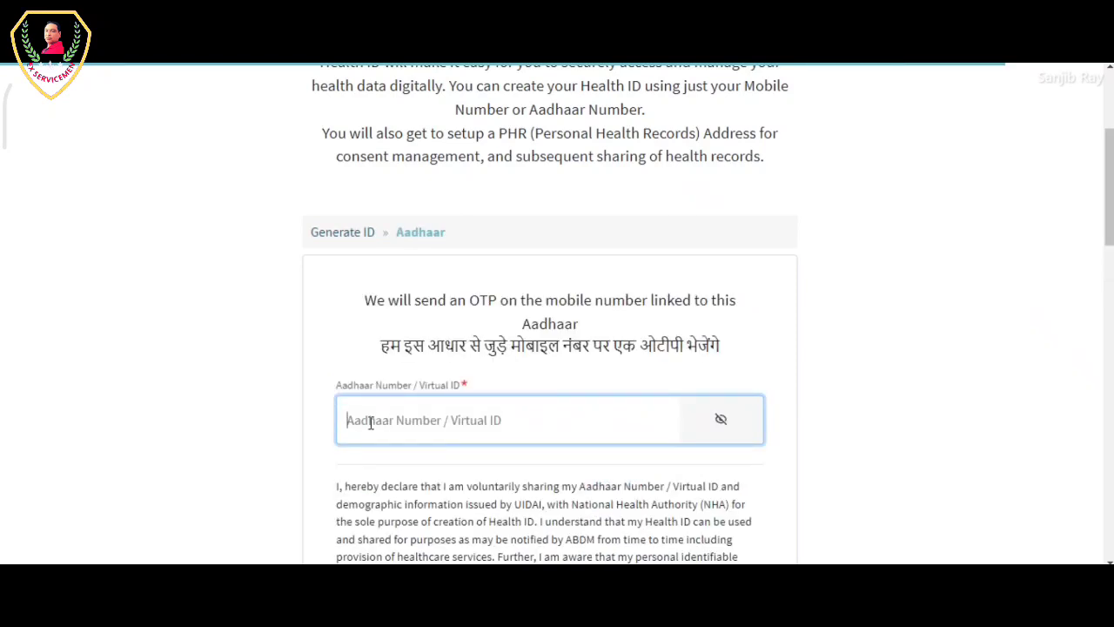
Submit the Aadhaar number with the consent box ticked, then verify it with the Aadhaar OTP.
{"action": "type", "text": "1234"}
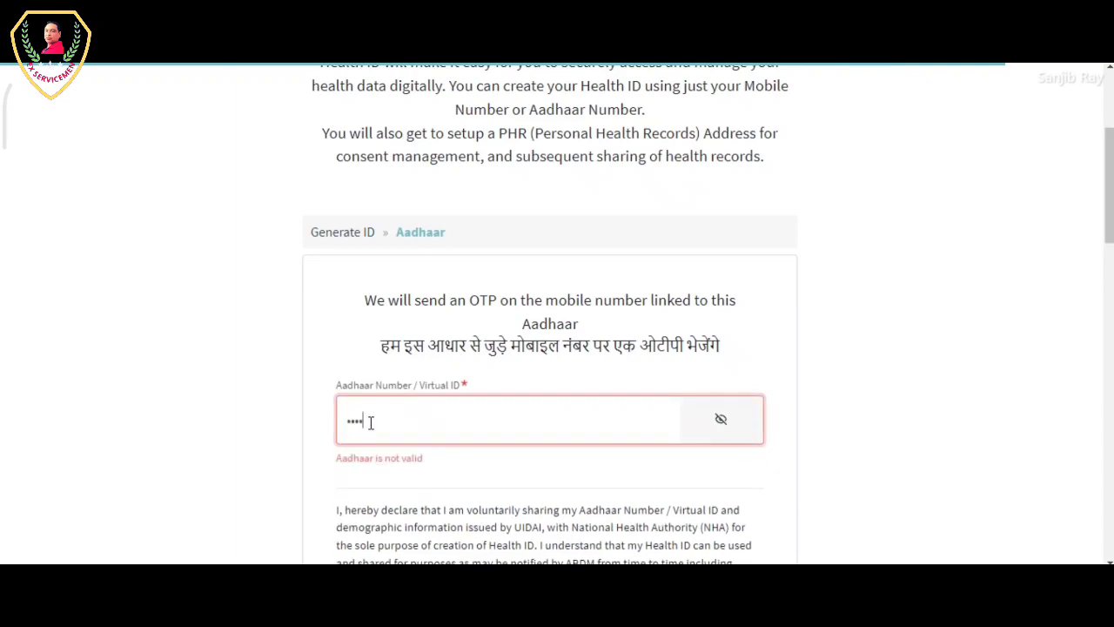
{"action": "type", "text": "5678901234"}
{"action": "scroll", "coordinate": [371, 422], "scroll_direction": "down", "scroll_amount": 7}
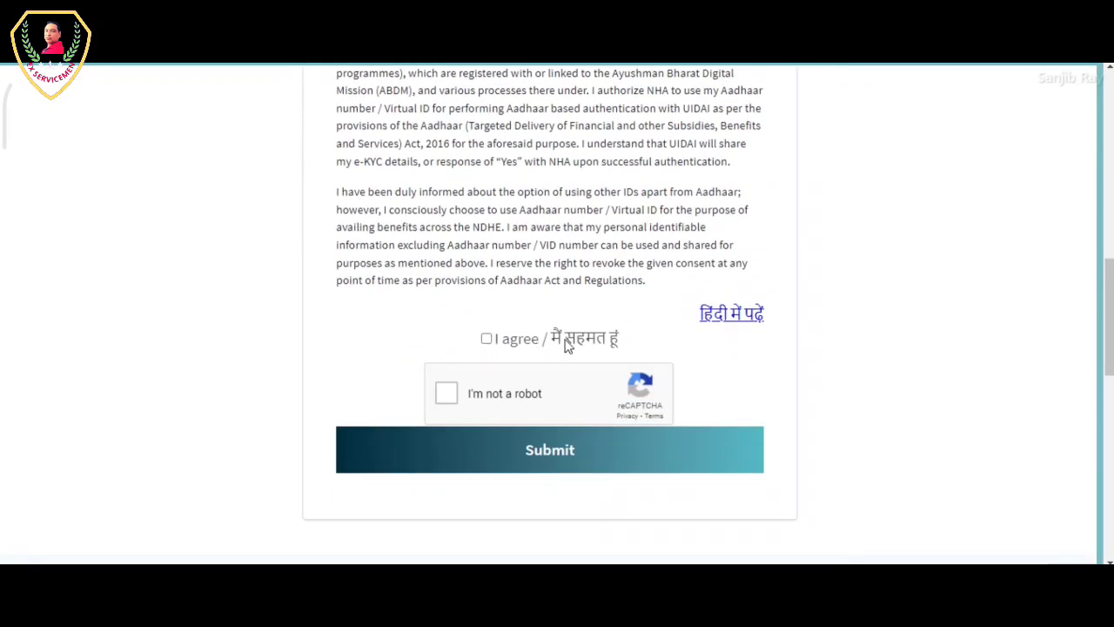
{"action": "left_click", "coordinate": [486, 341]}
{"action": "left_click", "coordinate": [549, 453]}
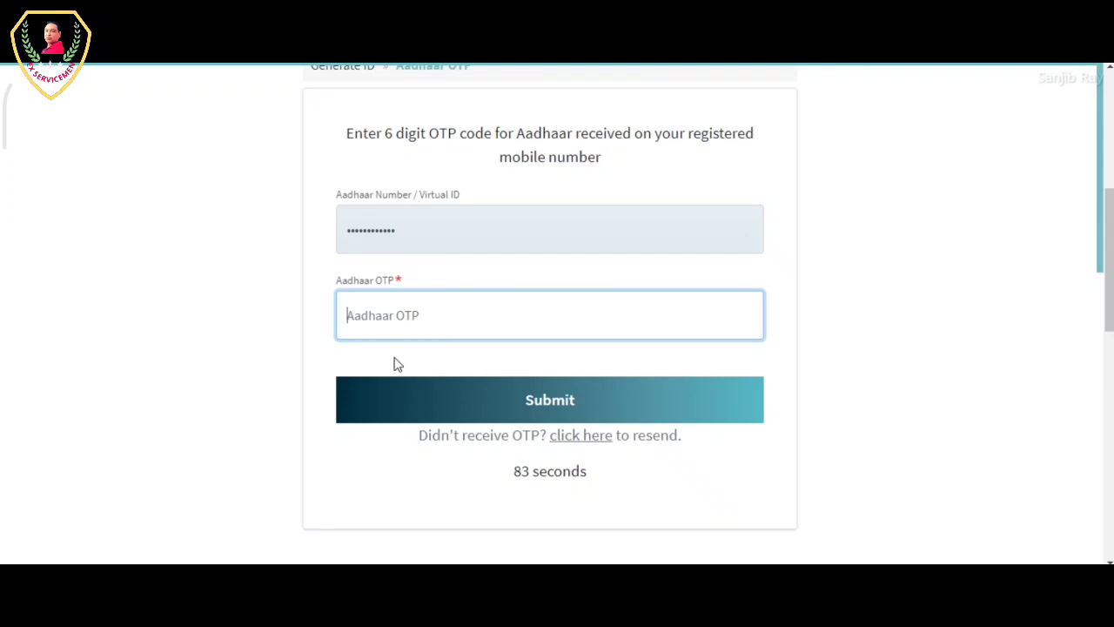
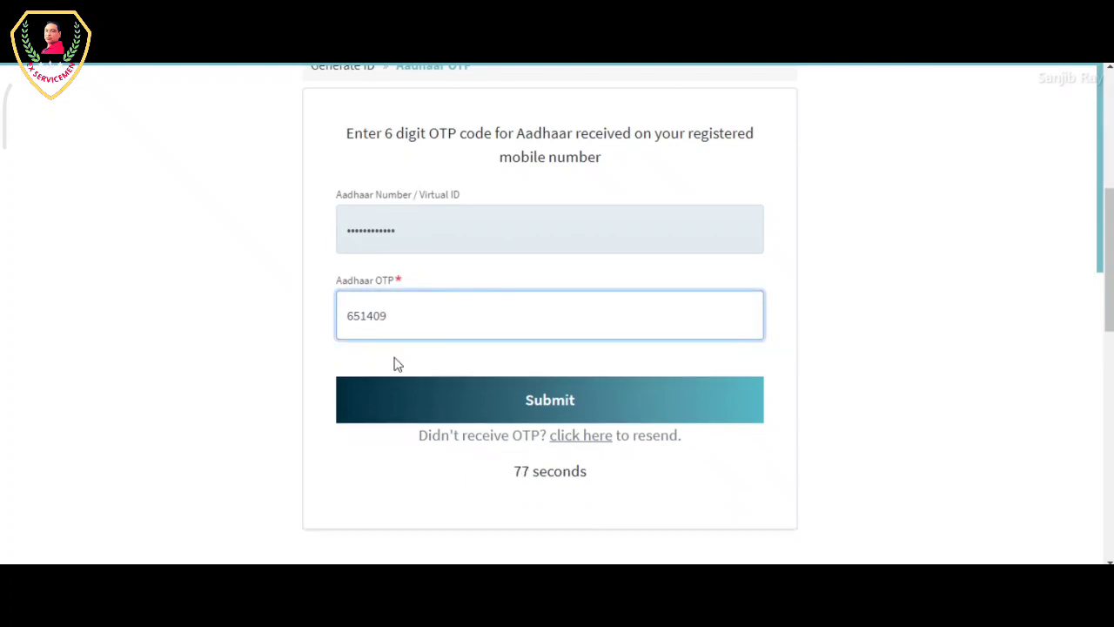
{"action": "left_click", "coordinate": [554, 398]}
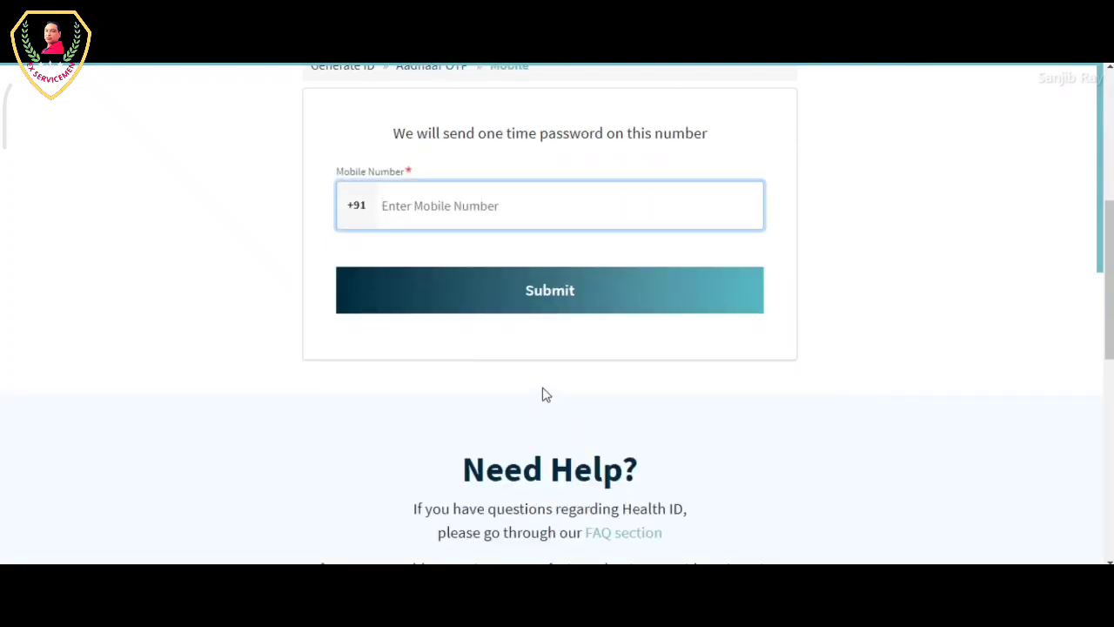
Enter the mobile number and verify it with the 6-digit OTP sent to it.
{"action": "scroll", "coordinate": [541, 391], "scroll_direction": "up", "scroll_amount": 2}
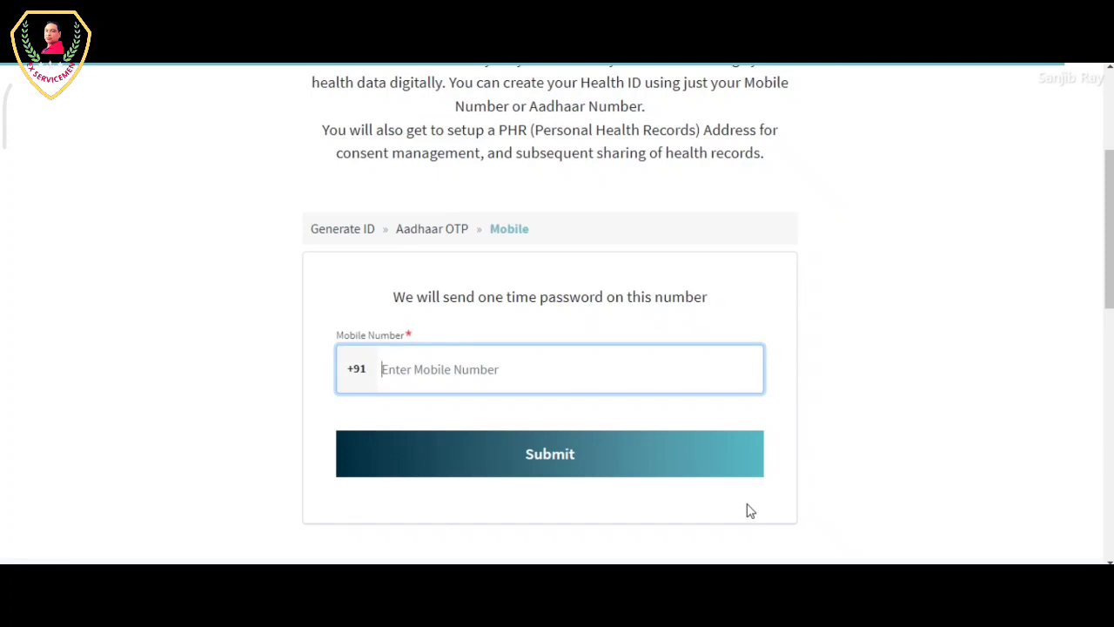
{"action": "key", "text": "ctrl+v"}
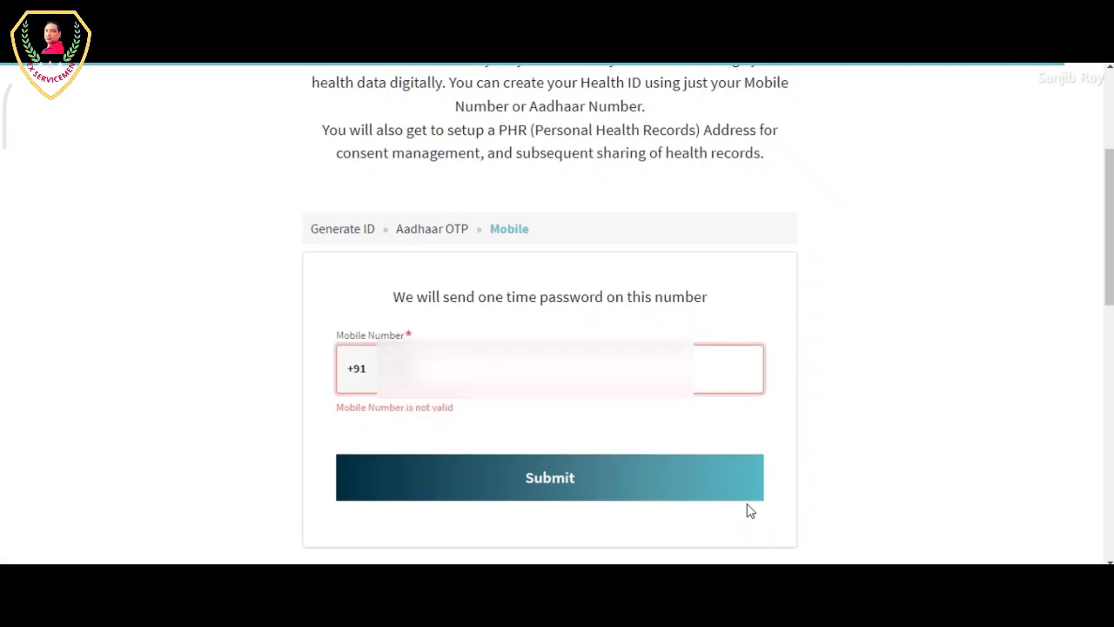
{"action": "key", "text": "BackSpace"}
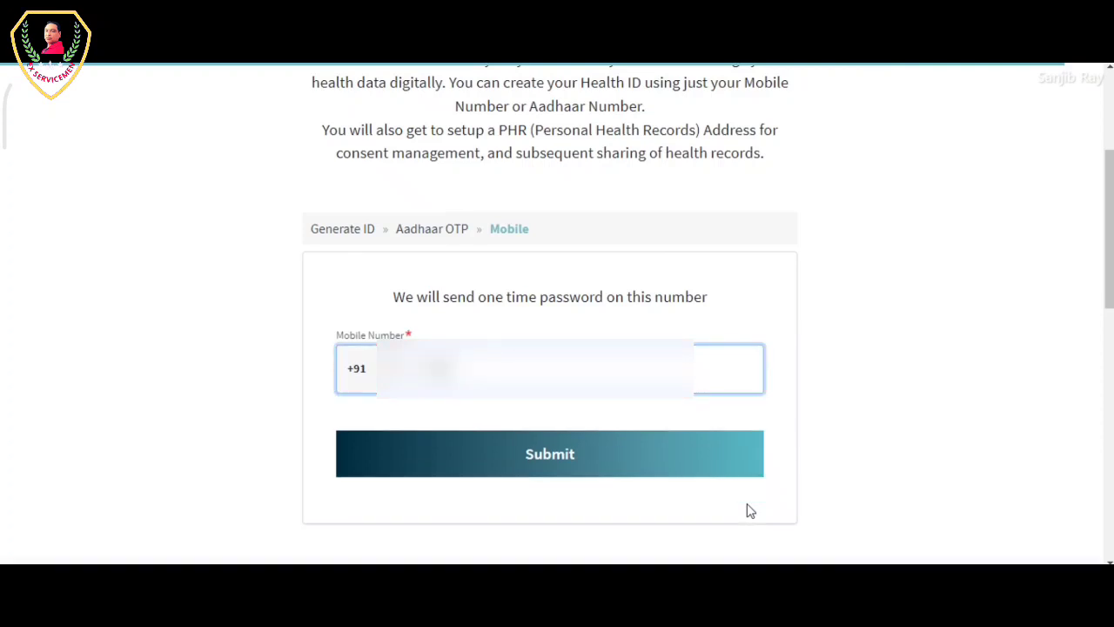
{"action": "left_click", "coordinate": [542, 463]}
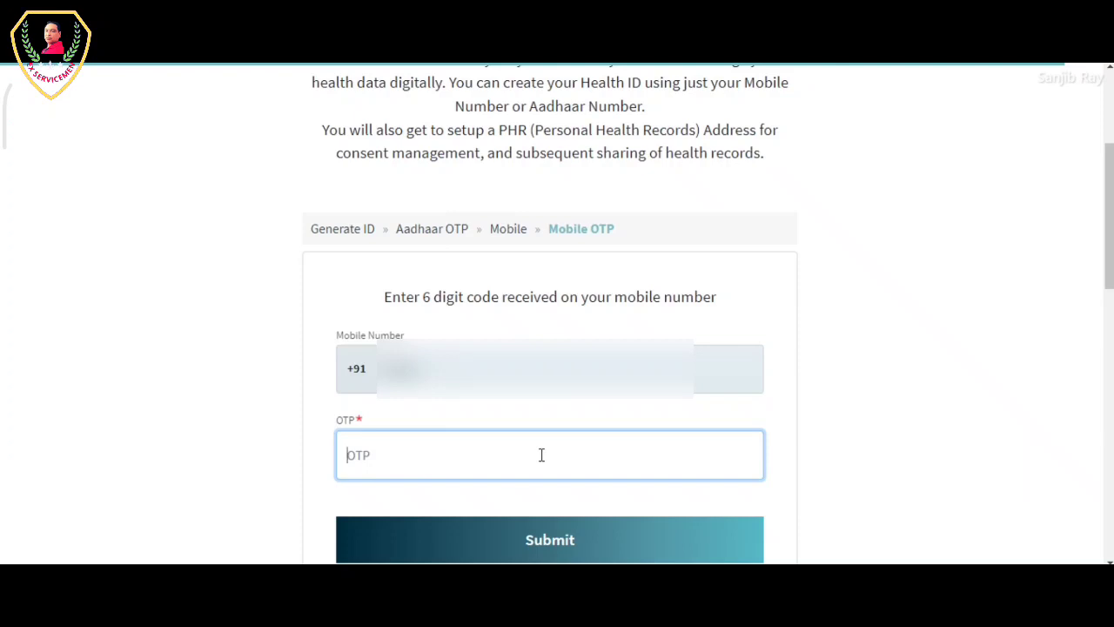
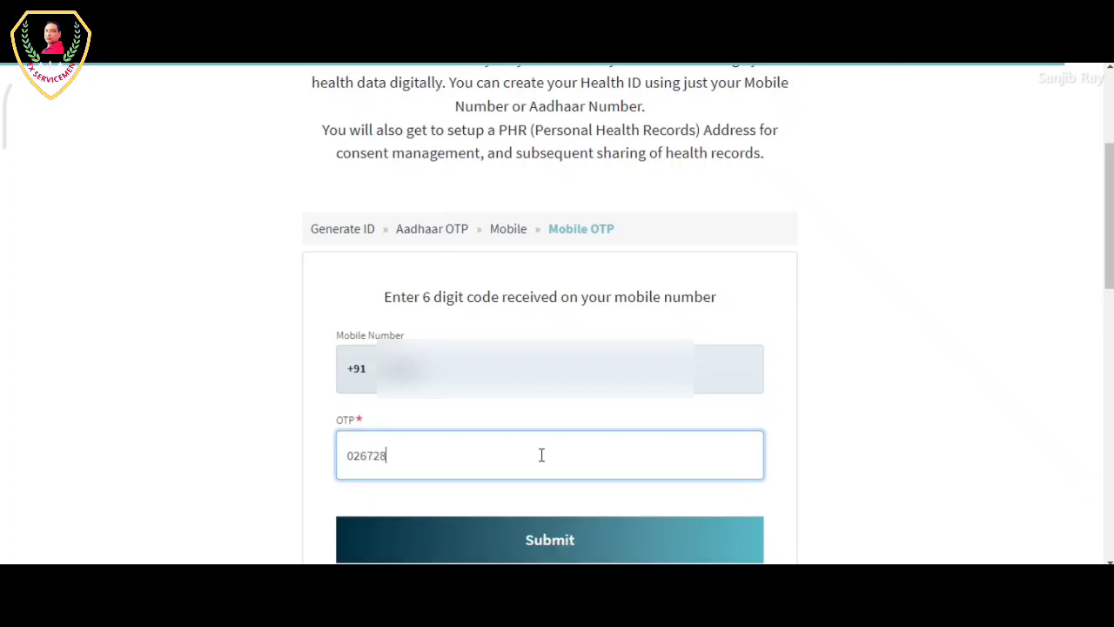
{"action": "left_click", "coordinate": [549, 541]}
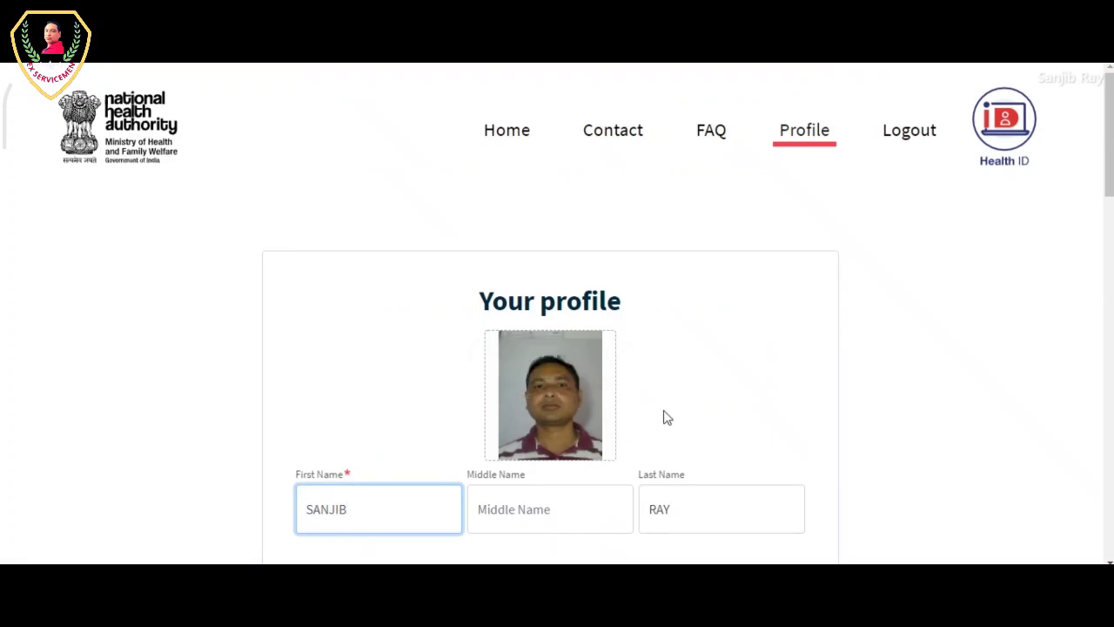
{"action": "scroll", "coordinate": [666, 416], "scroll_direction": "down", "scroll_amount": 1}
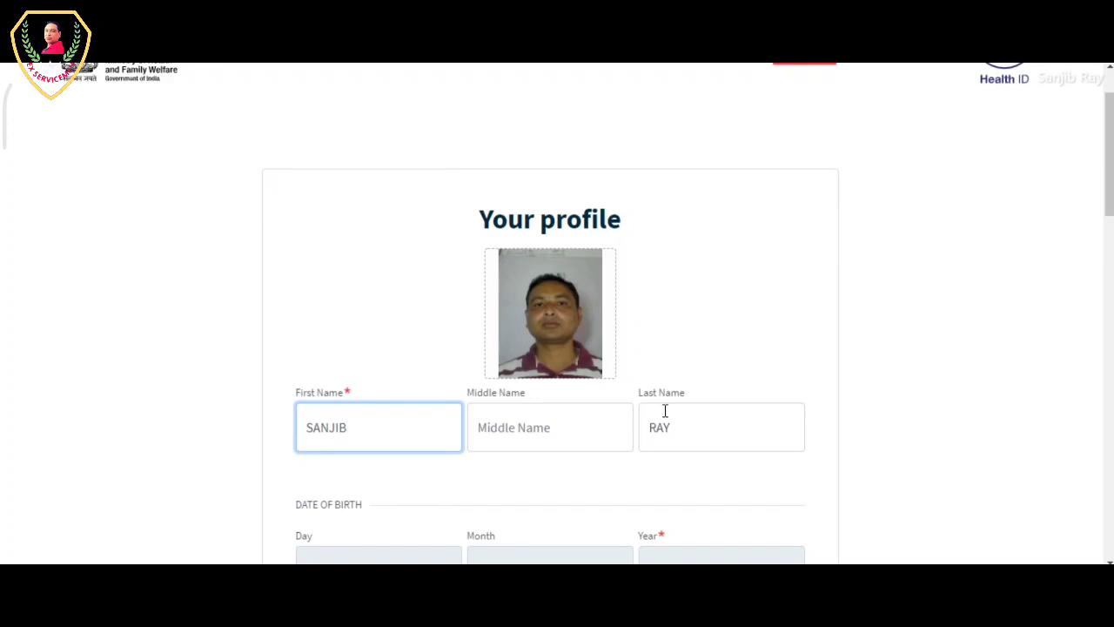
{"action": "scroll", "coordinate": [665, 410], "scroll_direction": "down", "scroll_amount": 2}
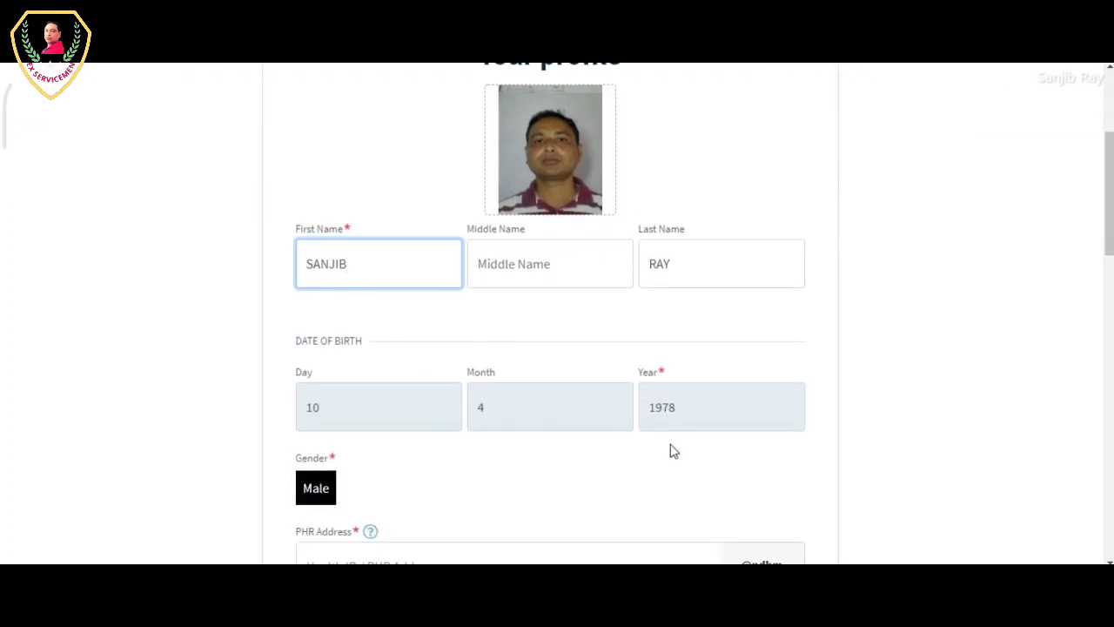
{"action": "scroll", "coordinate": [671, 450], "scroll_direction": "down", "scroll_amount": 2}
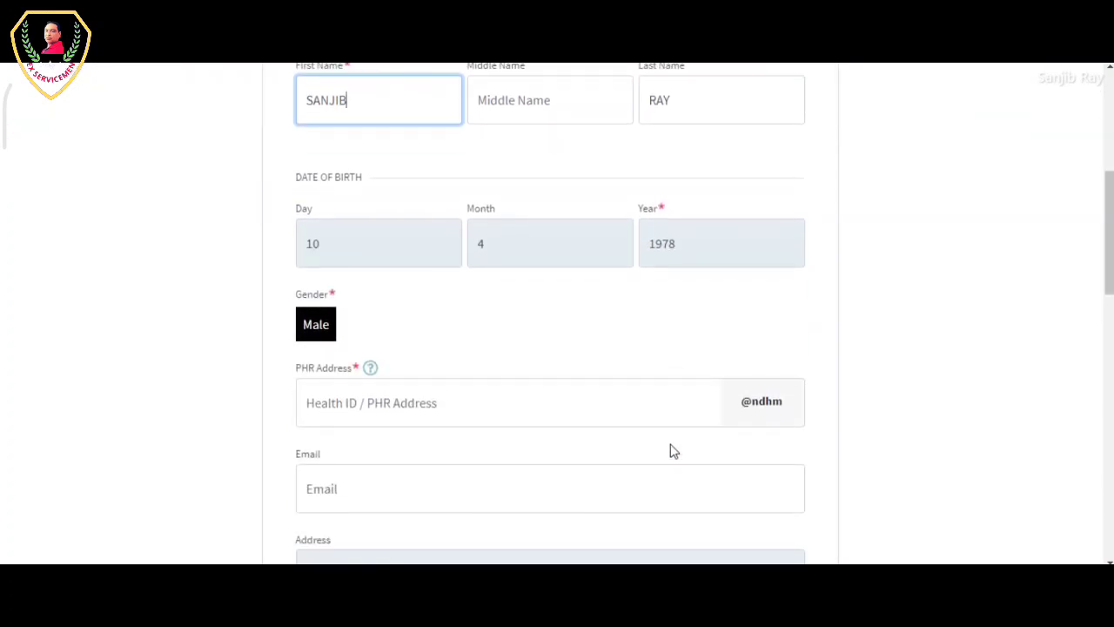
{"action": "scroll", "coordinate": [670, 449], "scroll_direction": "up", "scroll_amount": 2}
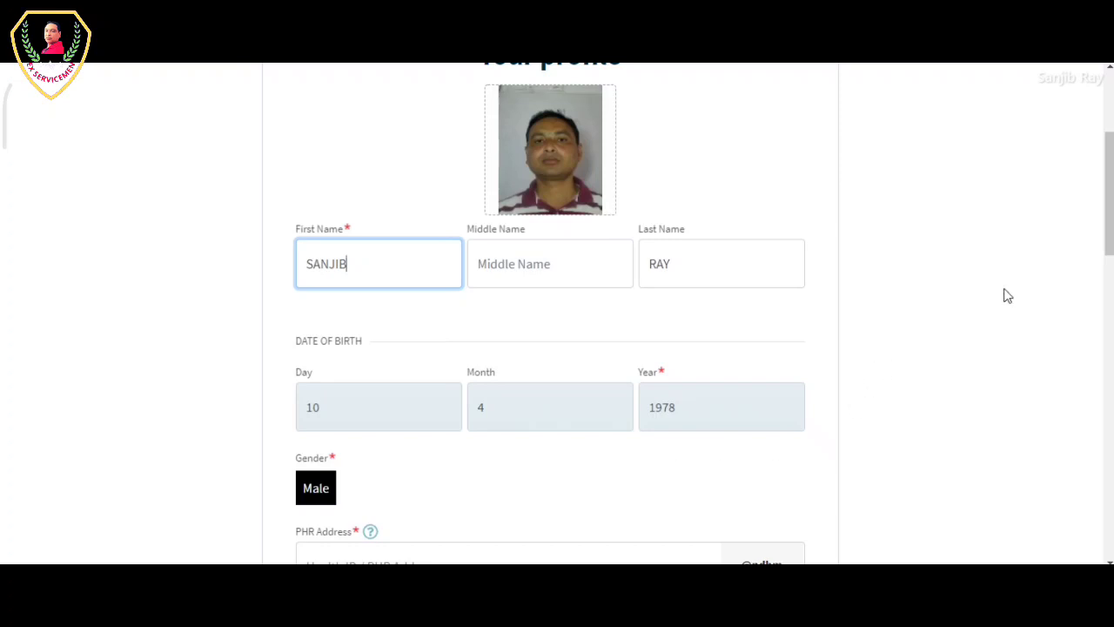
{"action": "scroll", "coordinate": [1002, 293], "scroll_direction": "up", "scroll_amount": 3}
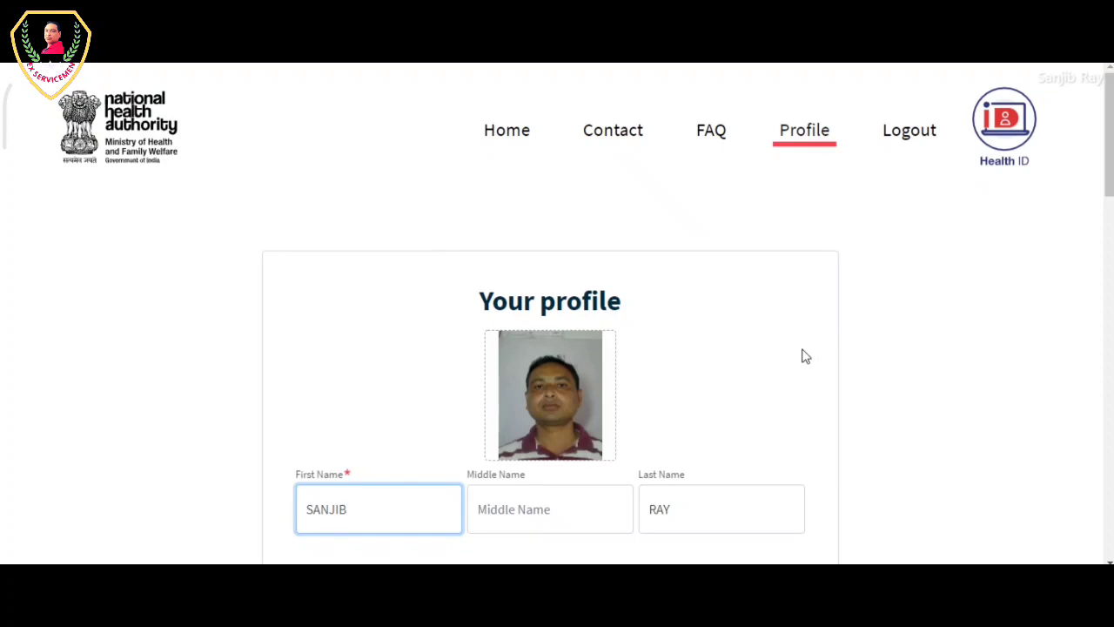
{"action": "scroll", "coordinate": [805, 356], "scroll_direction": "down", "scroll_amount": 4}
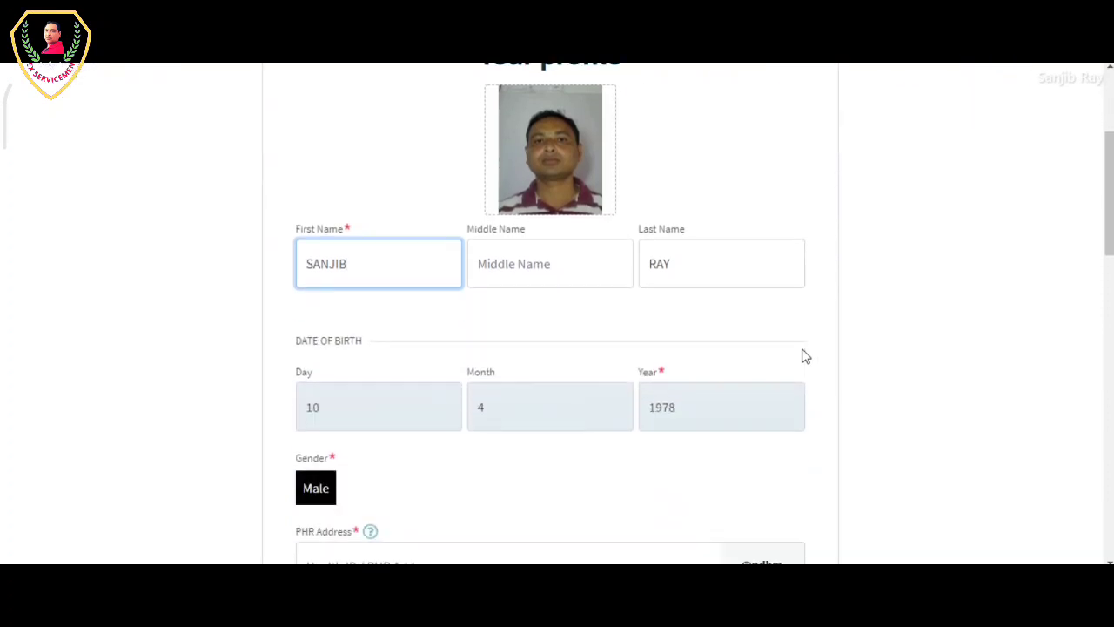
{"action": "scroll", "coordinate": [805, 356], "scroll_direction": "down", "scroll_amount": 2}
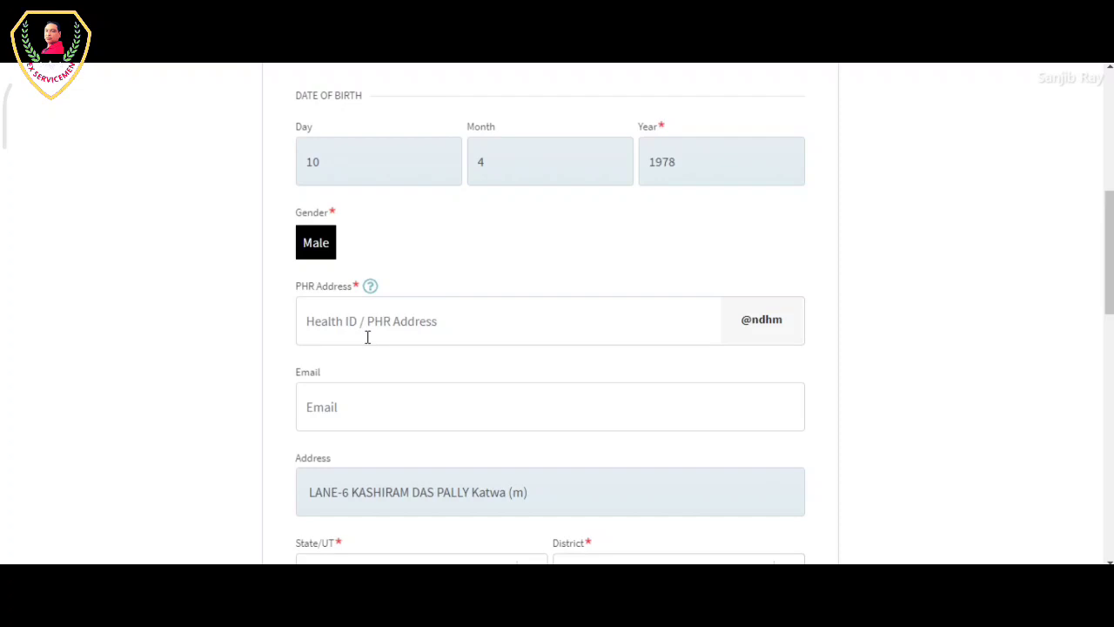
Fill in the PHR address and the contact e-mail address.
{"action": "left_click", "coordinate": [309, 323]}
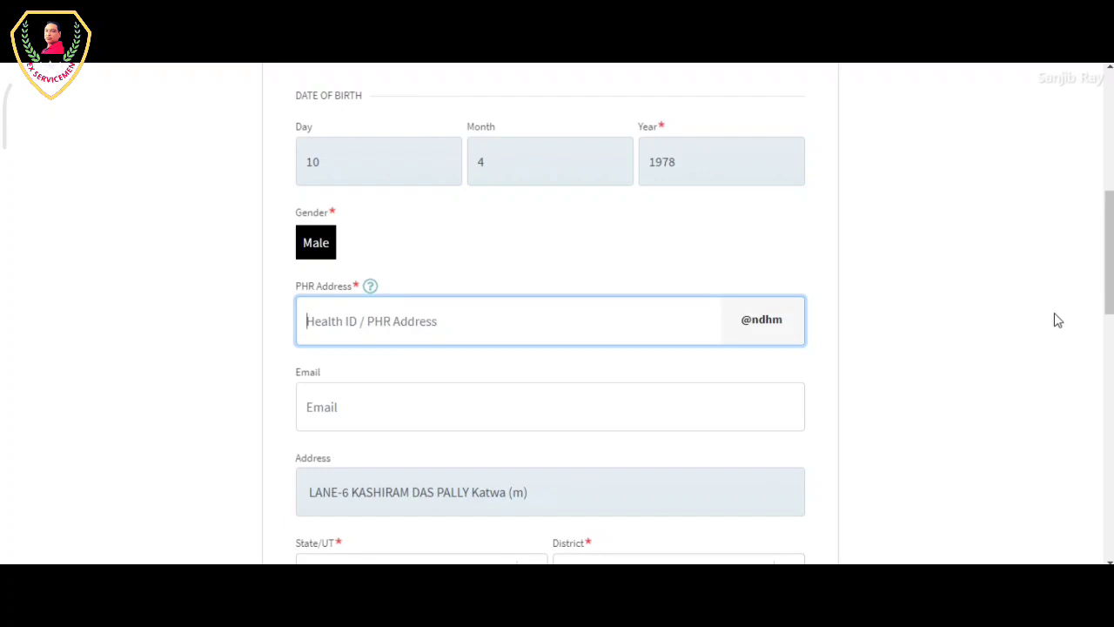
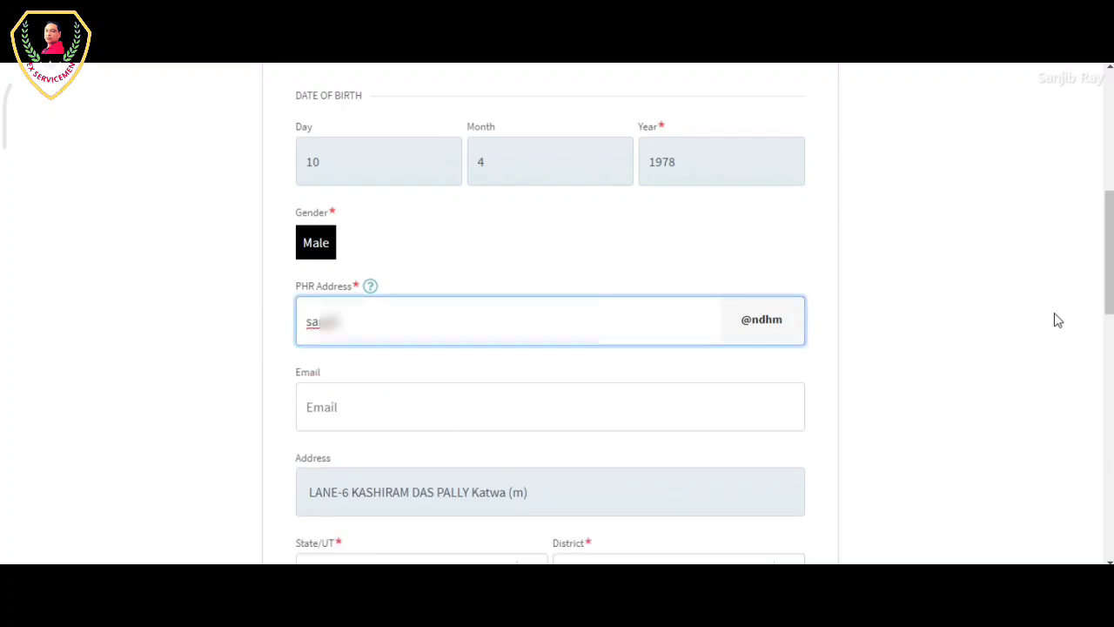
{"action": "left_click", "coordinate": [320, 409]}
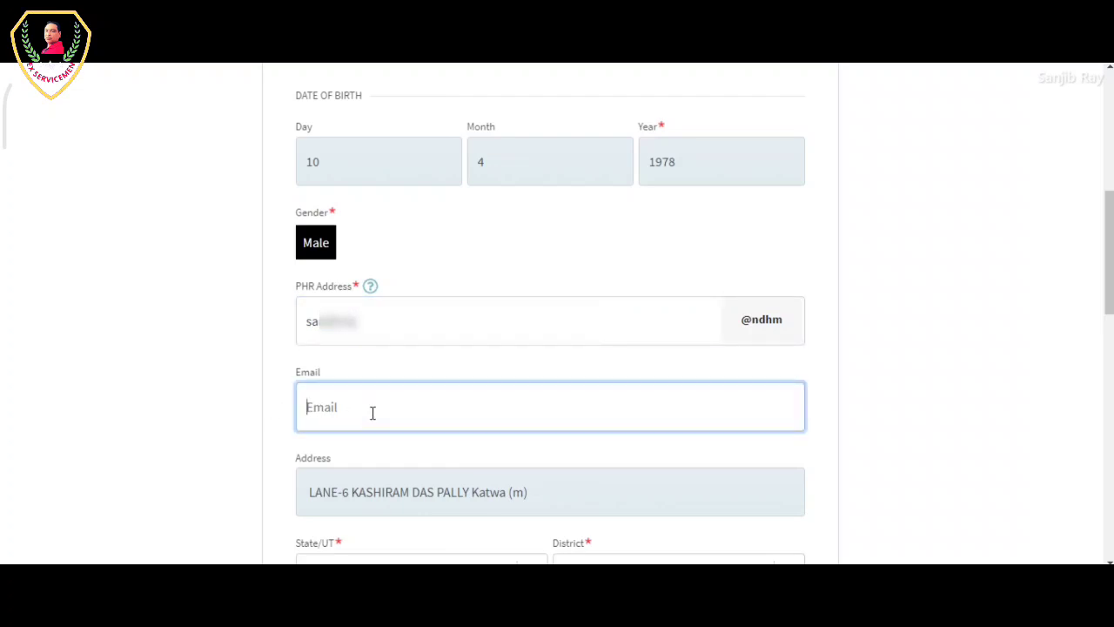
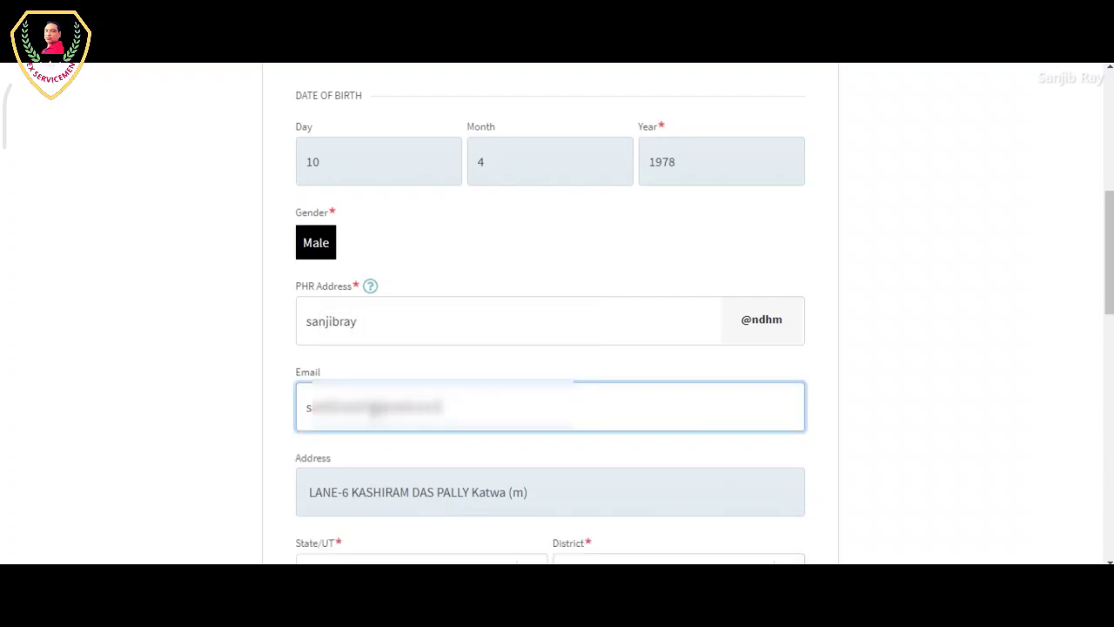
Choose PURBA BARDHAMAN as the district and submit the profile.
{"action": "scroll", "coordinate": [308, 345], "scroll_direction": "down", "scroll_amount": 2}
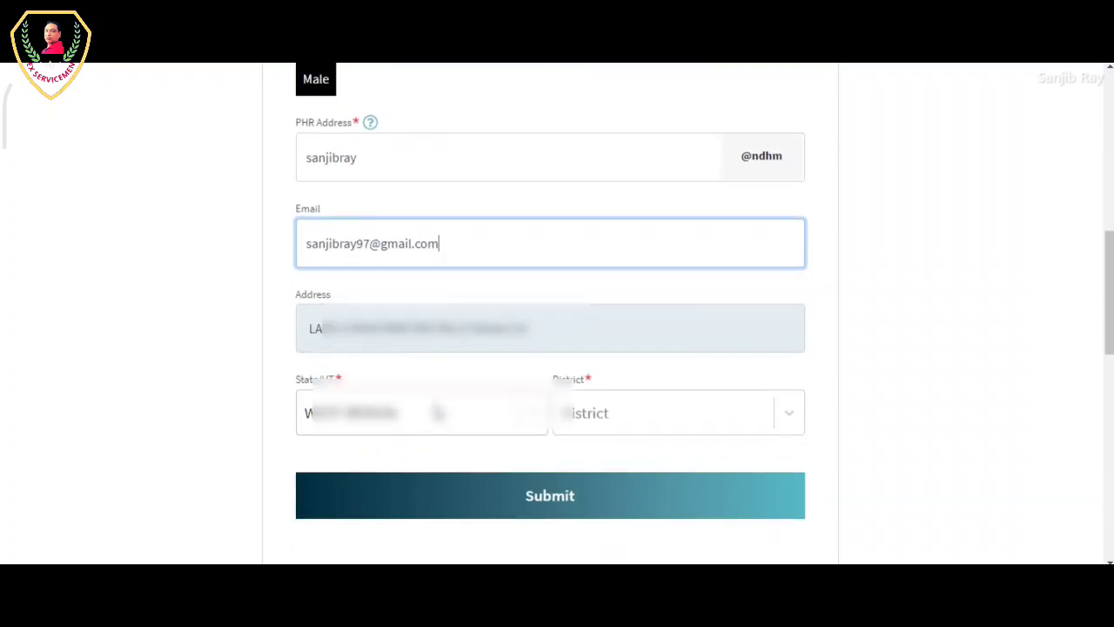
{"action": "scroll", "coordinate": [806, 363], "scroll_direction": "down", "scroll_amount": 1}
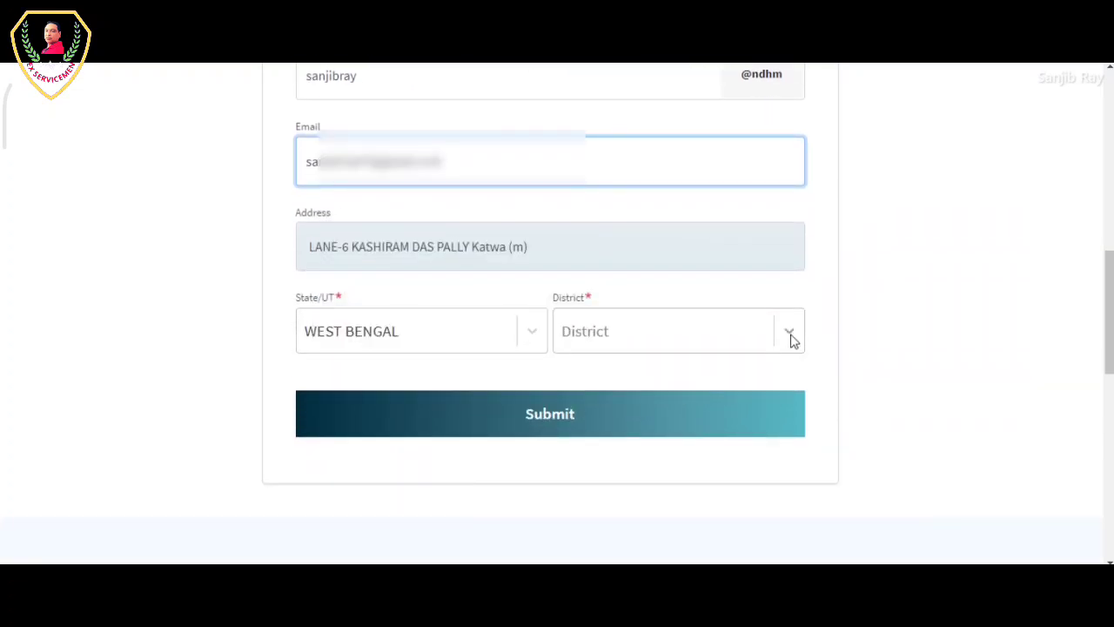
{"action": "left_click", "coordinate": [790, 335]}
{"action": "left_click_drag", "start_coordinate": [793, 353], "coordinate": [786, 514]}
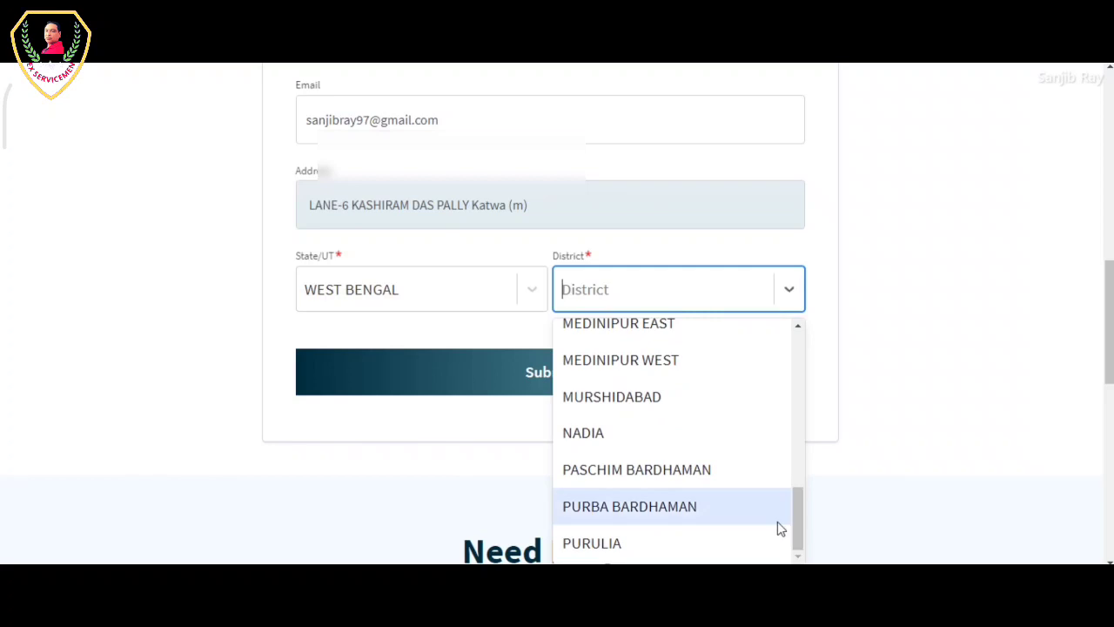
{"action": "left_click", "coordinate": [651, 507]}
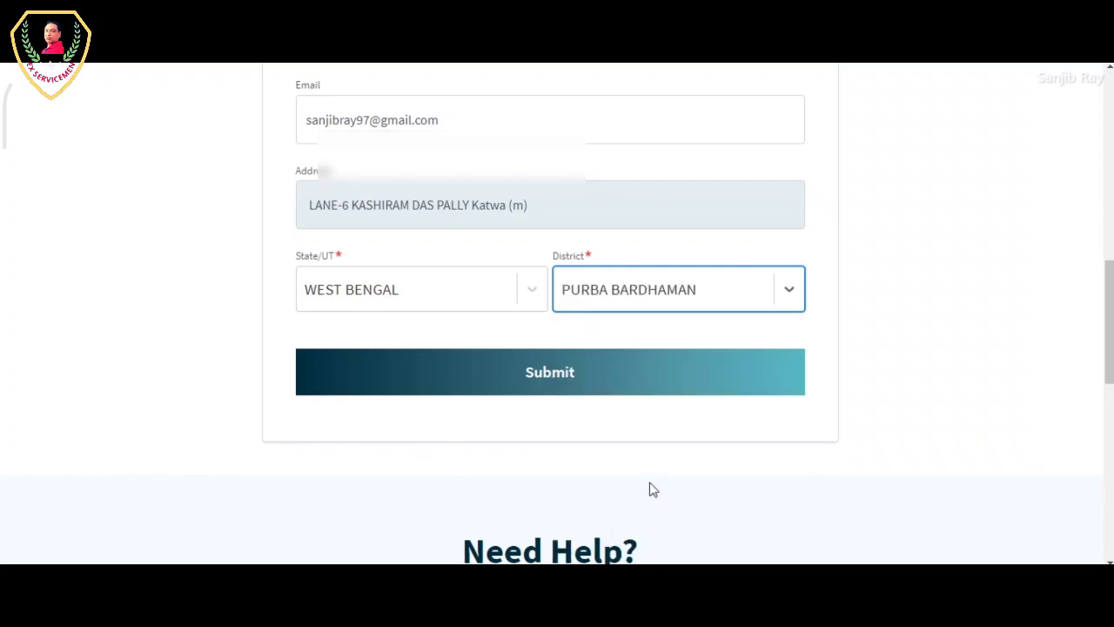
{"action": "left_click", "coordinate": [550, 372]}
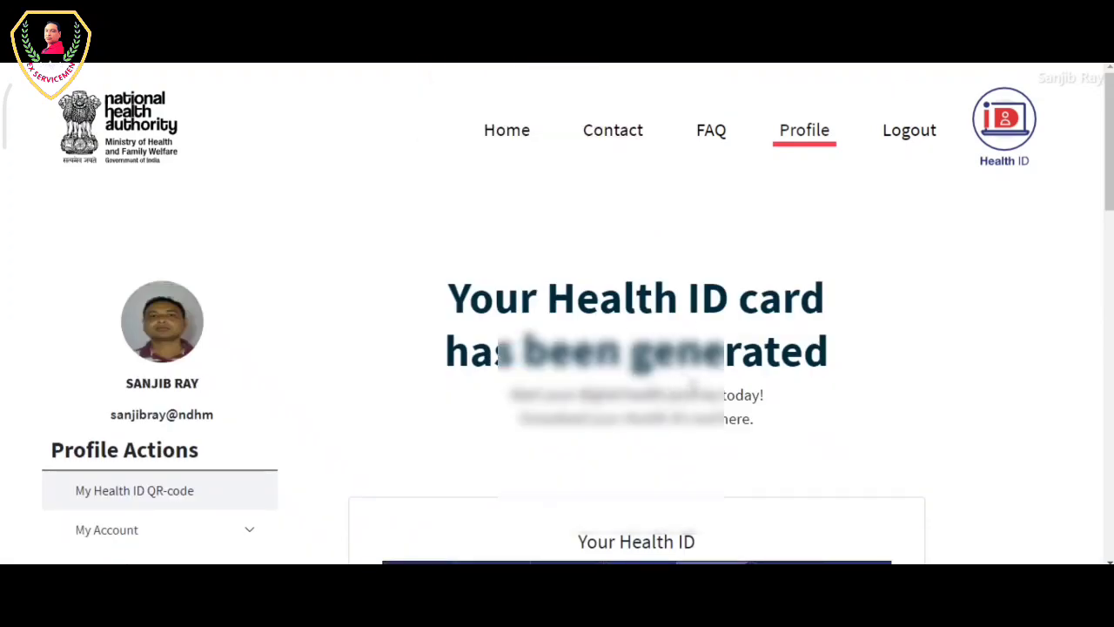
Review the Health ID card, then go to My Account > Edit Profile.
{"action": "scroll", "coordinate": [726, 409], "scroll_direction": "down", "scroll_amount": 1}
{"action": "scroll", "coordinate": [728, 417], "scroll_direction": "down", "scroll_amount": 3}
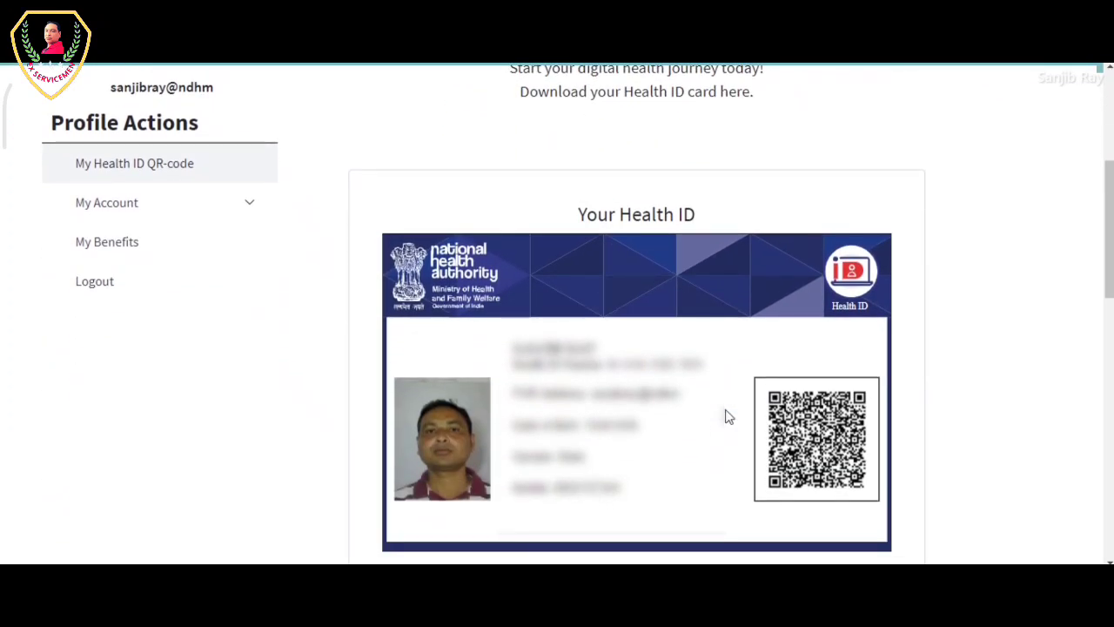
{"action": "scroll", "coordinate": [728, 417], "scroll_direction": "down", "scroll_amount": 1}
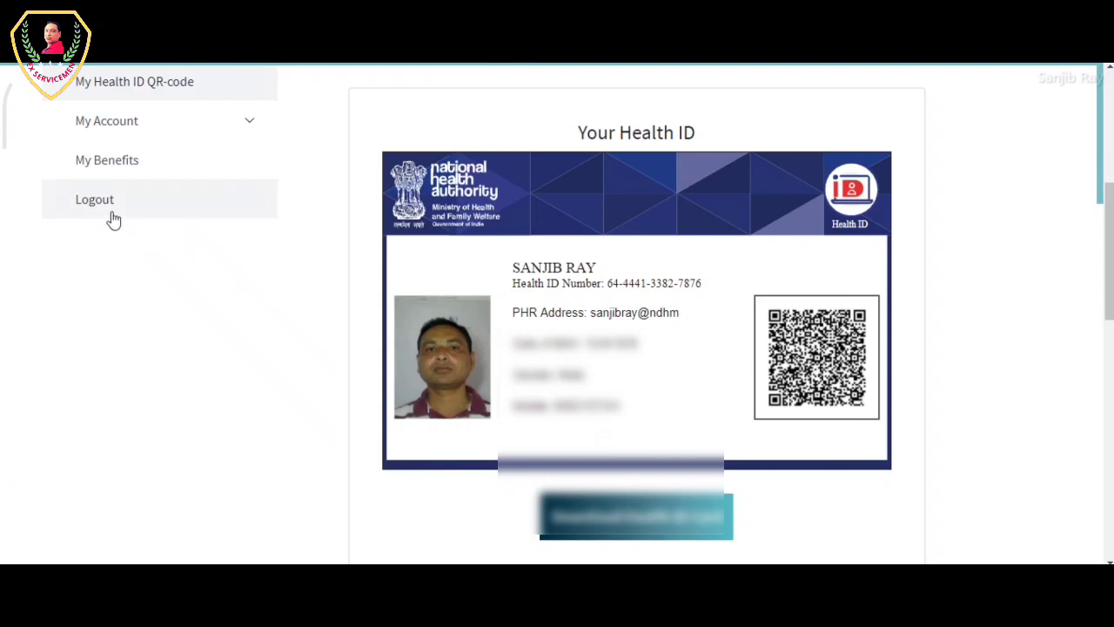
{"action": "scroll", "coordinate": [113, 220], "scroll_direction": "up", "scroll_amount": 1}
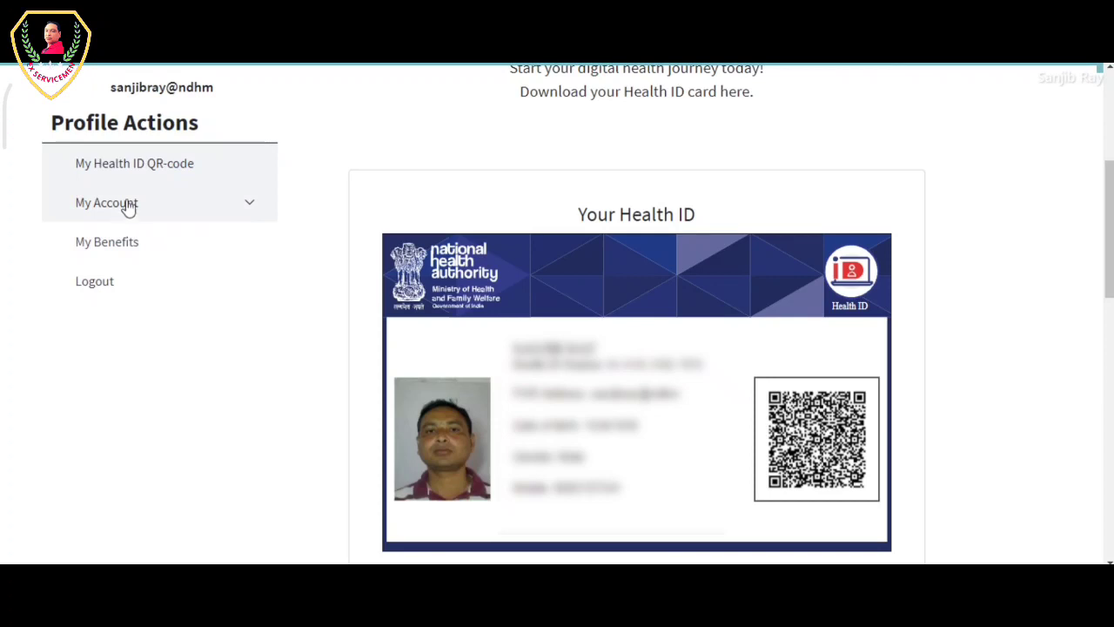
{"action": "left_click", "coordinate": [126, 205]}
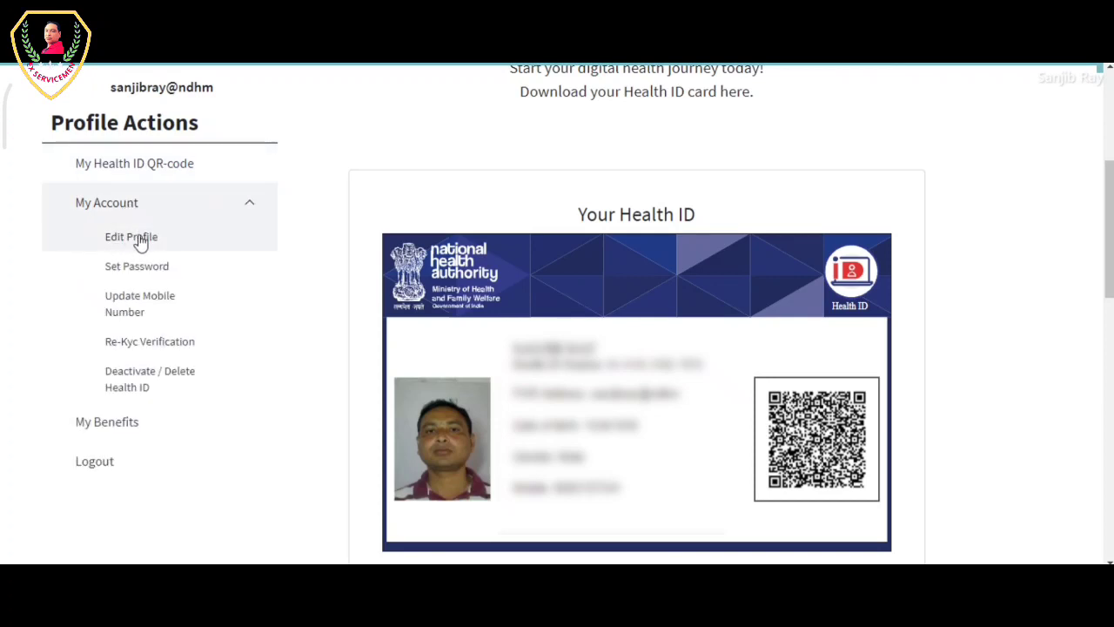
{"action": "left_click", "coordinate": [145, 241]}
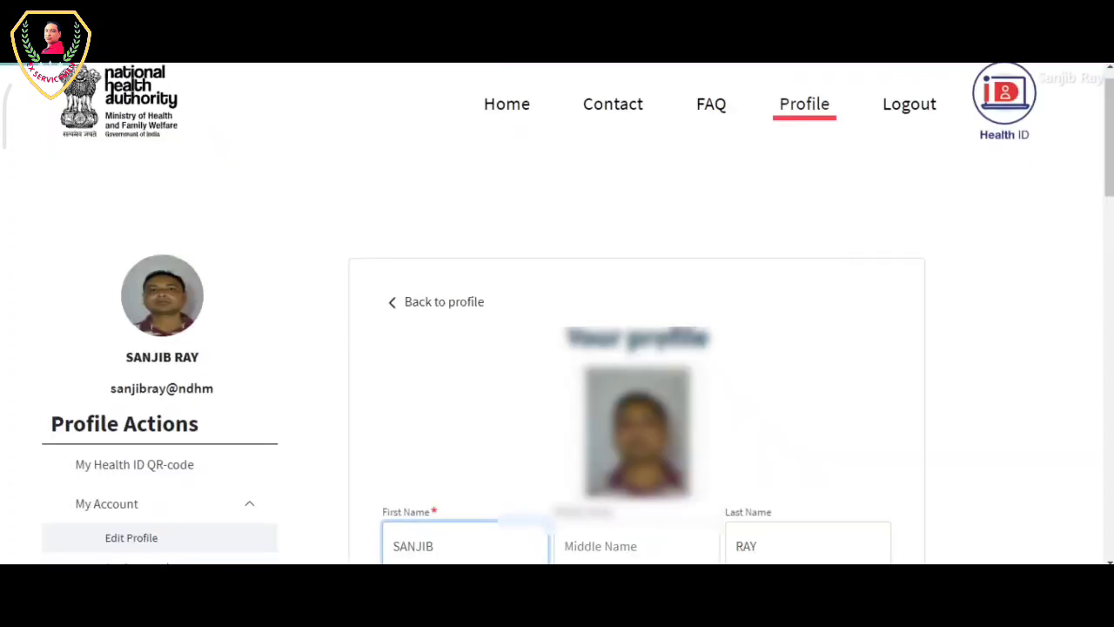
{"action": "scroll", "coordinate": [492, 340], "scroll_direction": "down", "scroll_amount": 3}
{"action": "scroll", "coordinate": [723, 463], "scroll_direction": "down", "scroll_amount": 5}
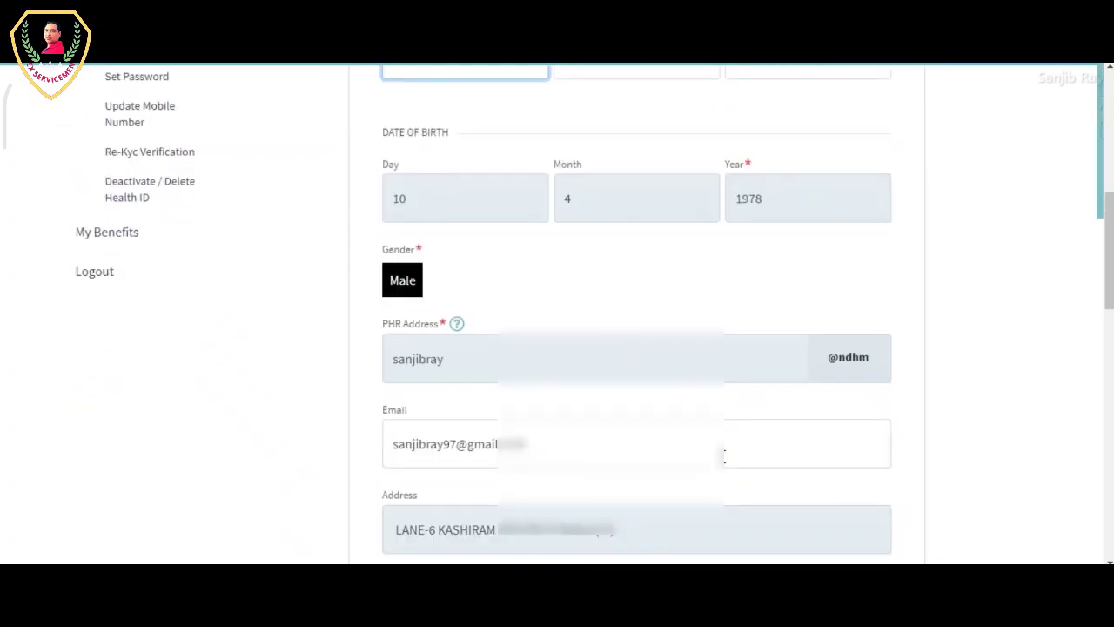
{"action": "scroll", "coordinate": [724, 464], "scroll_direction": "down", "scroll_amount": 2}
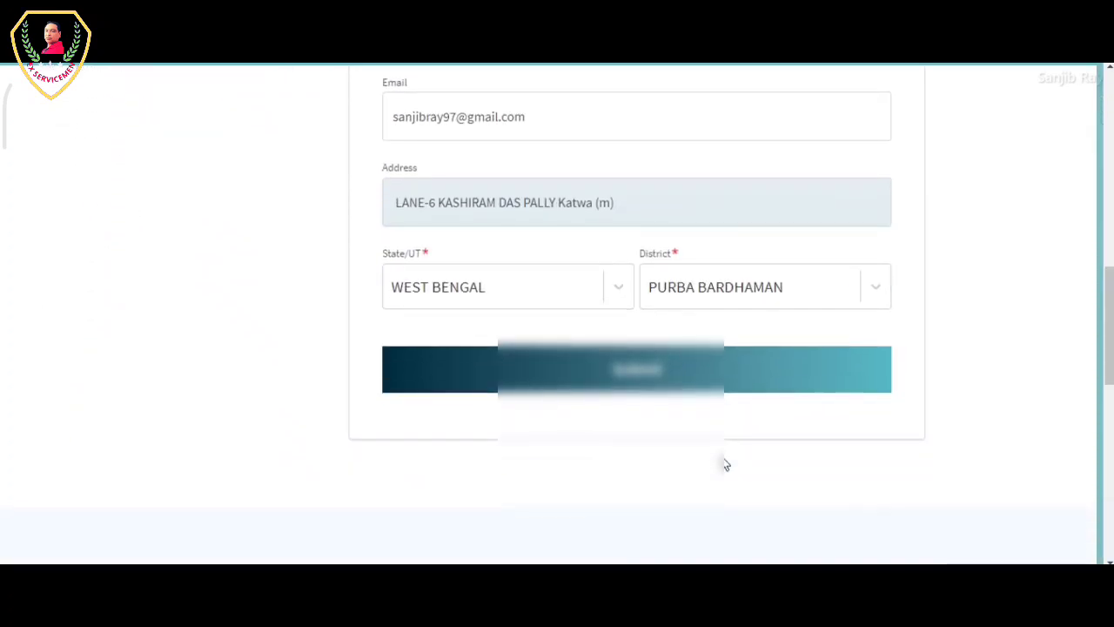
{"action": "scroll", "coordinate": [722, 462], "scroll_direction": "up", "scroll_amount": 9}
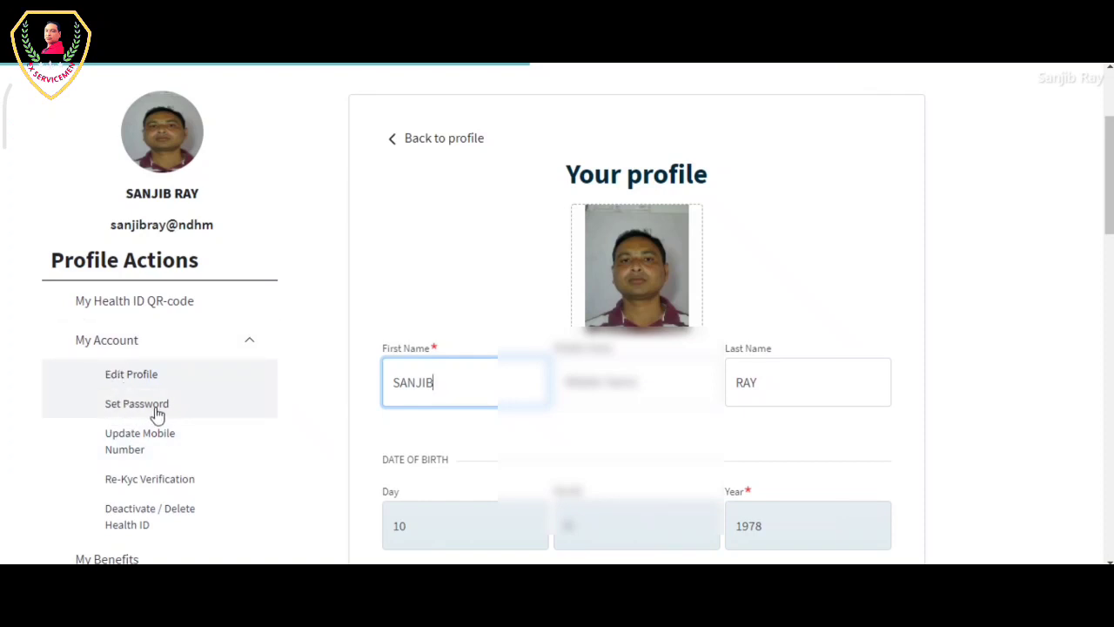
{"action": "scroll", "coordinate": [158, 413], "scroll_direction": "up", "scroll_amount": 2}
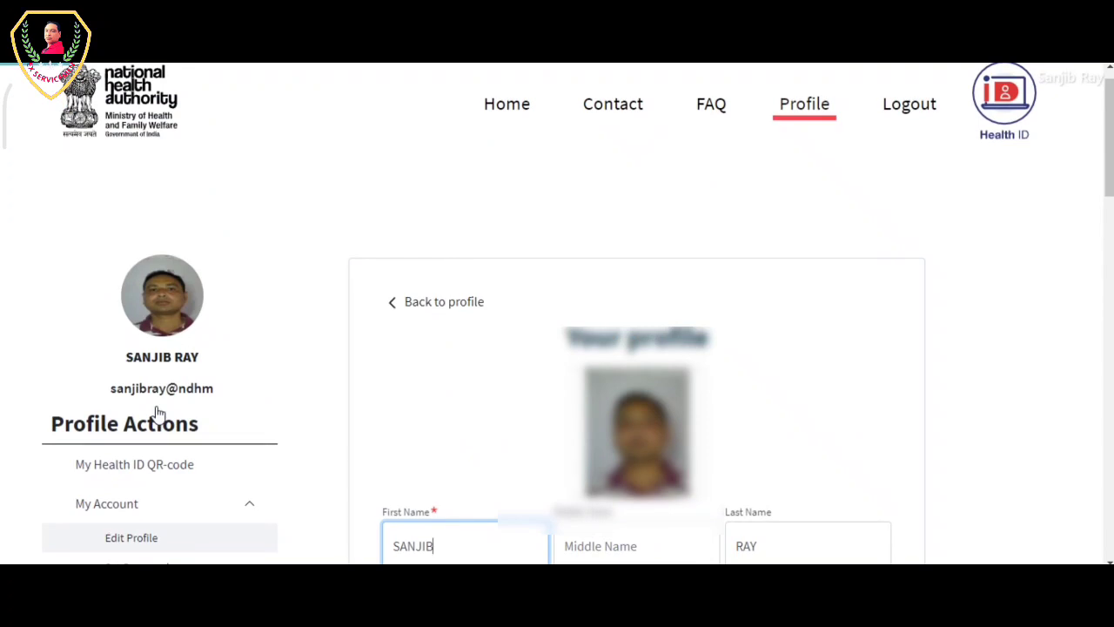
{"action": "scroll", "coordinate": [157, 414], "scroll_direction": "down", "scroll_amount": 1}
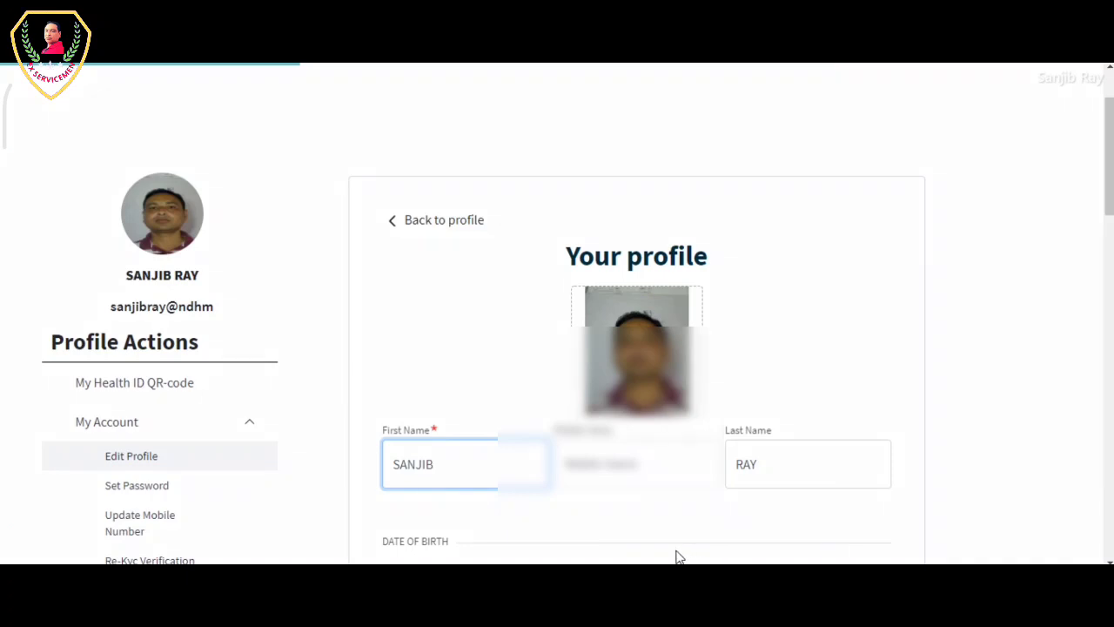
{"action": "left_click", "coordinate": [108, 304]}
{"action": "left_click_drag", "start_coordinate": [112, 310], "coordinate": [231, 323]}
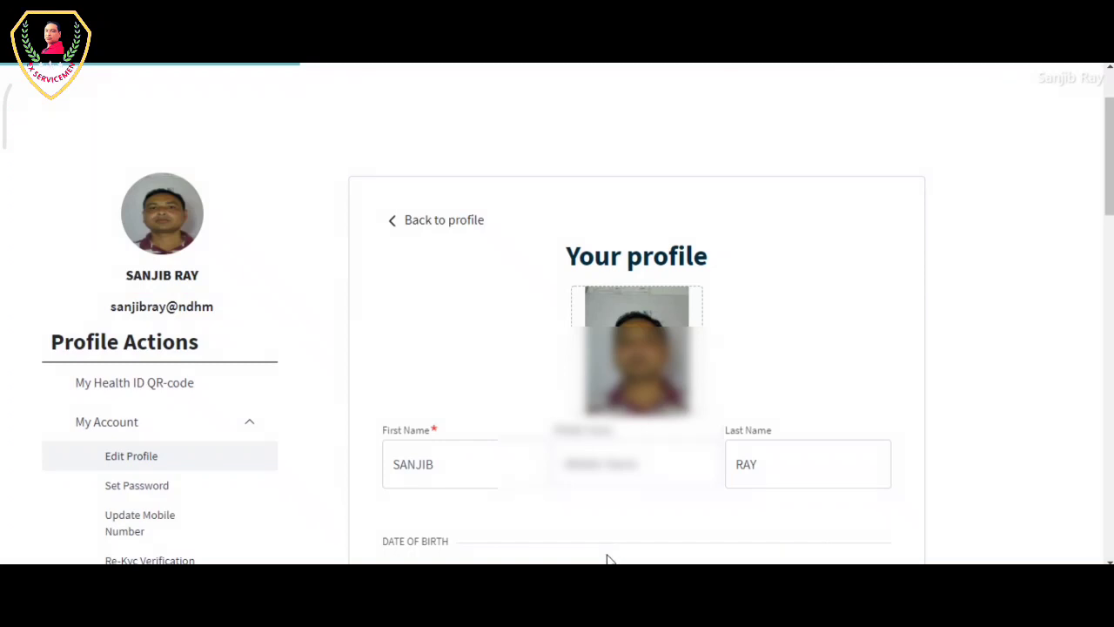
{"action": "scroll", "coordinate": [250, 501], "scroll_direction": "down", "scroll_amount": 1}
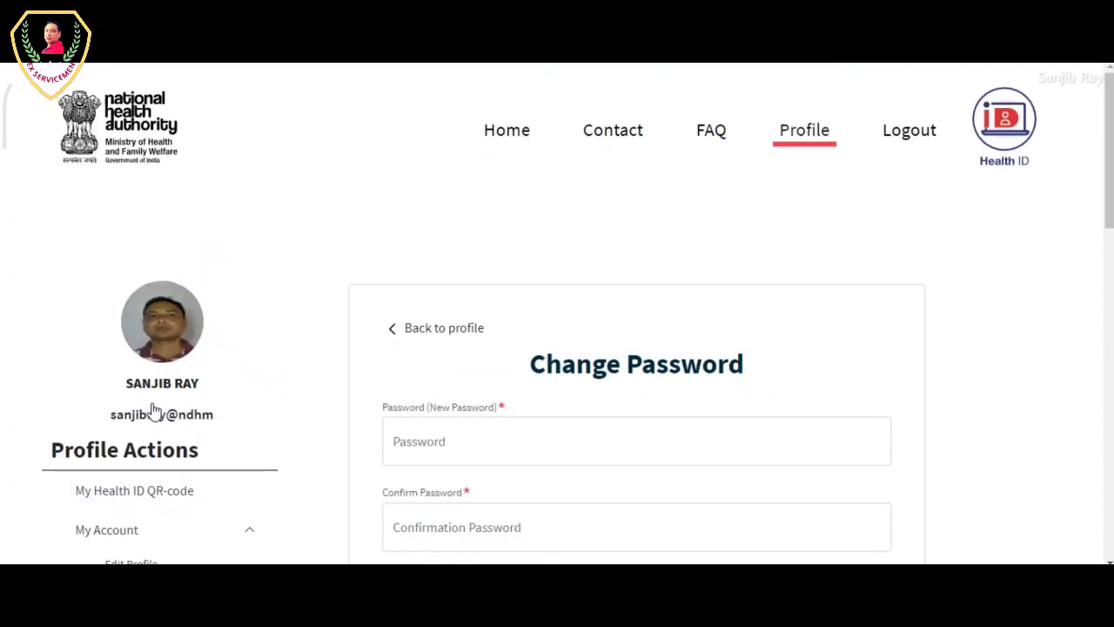
Enter the new password in Password (New Password) and repeat it in Confirm Password.
{"action": "scroll", "coordinate": [152, 409], "scroll_direction": "down", "scroll_amount": 1}
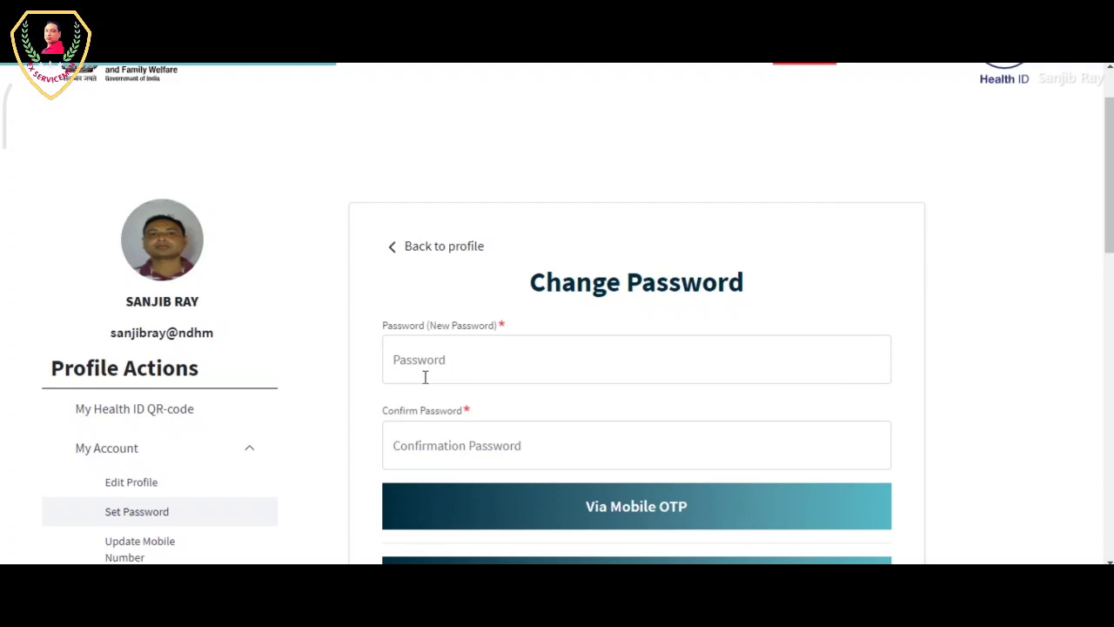
{"action": "scroll", "coordinate": [425, 376], "scroll_direction": "down", "scroll_amount": 1}
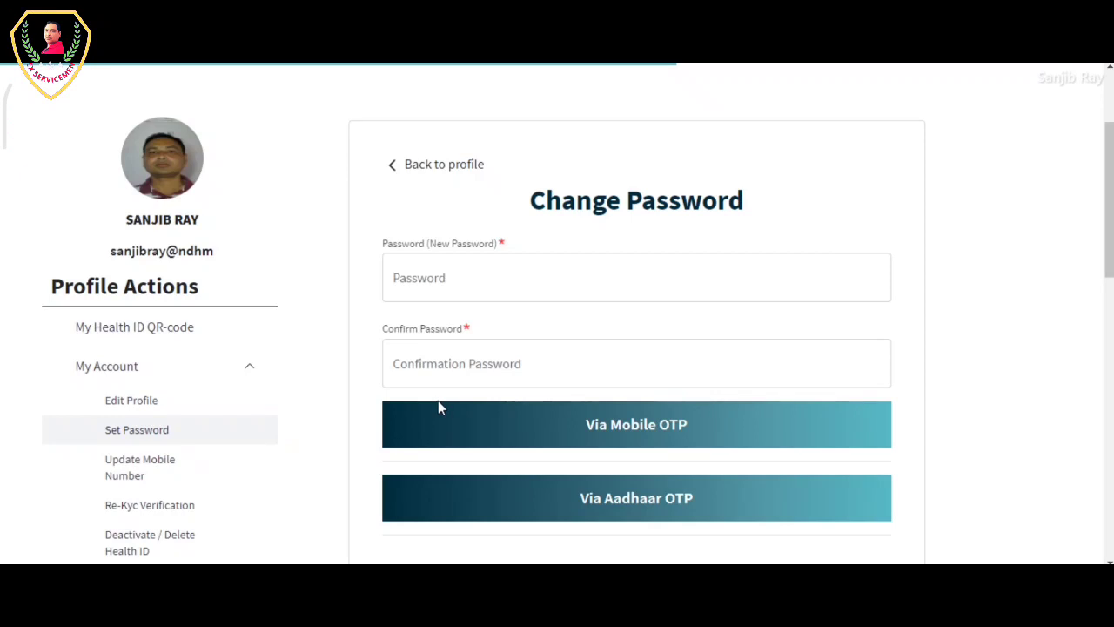
{"action": "left_click", "coordinate": [418, 277]}
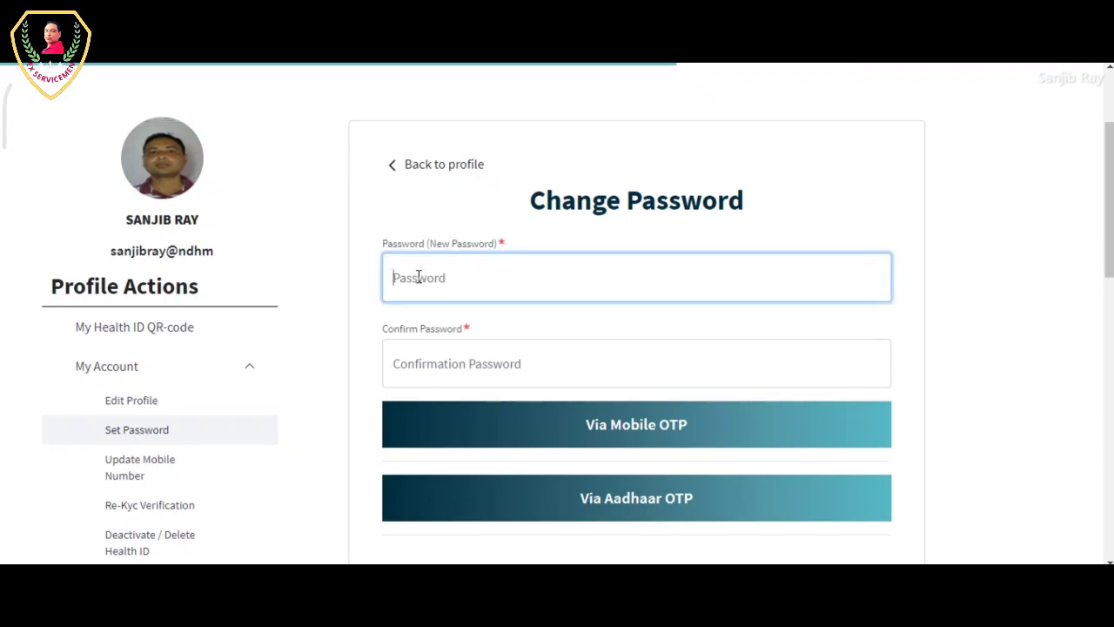
{"action": "type", "text": "••"}
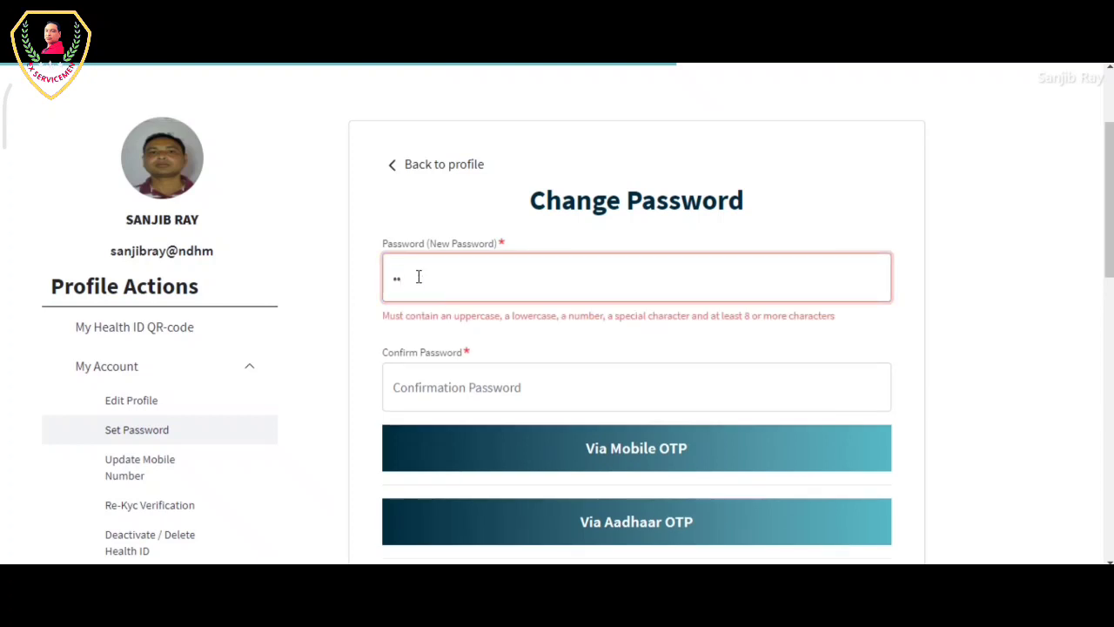
{"action": "type", "text": "•••"}
{"action": "key", "text": "BackSpace"}
{"action": "key", "text": "BackSpace"}
{"action": "key", "text": "BackSpace"}
{"action": "key", "text": "BackSpace"}
{"action": "key", "text": "BackSpace"}
{"action": "type", "text": "••••••••••"}
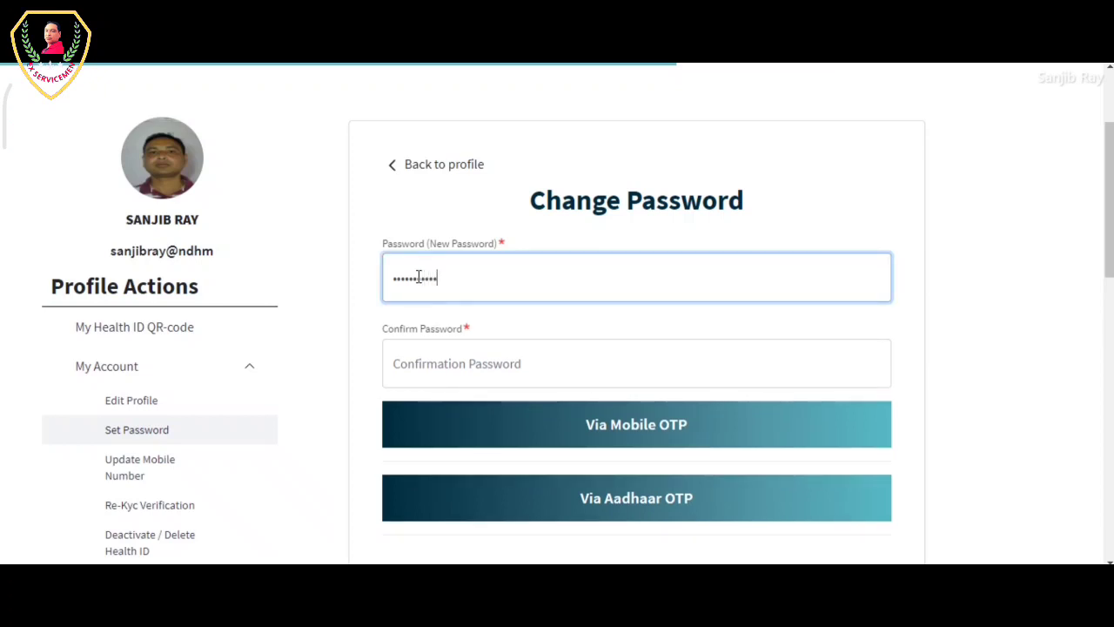
{"action": "left_click", "coordinate": [417, 359]}
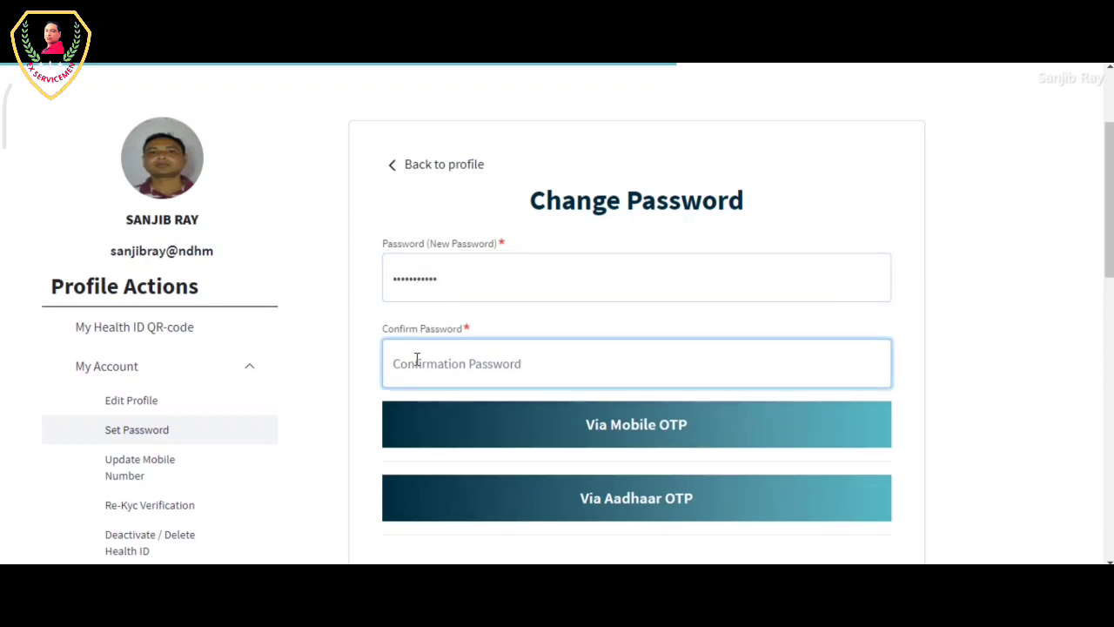
{"action": "type", "text": "•••••••"}
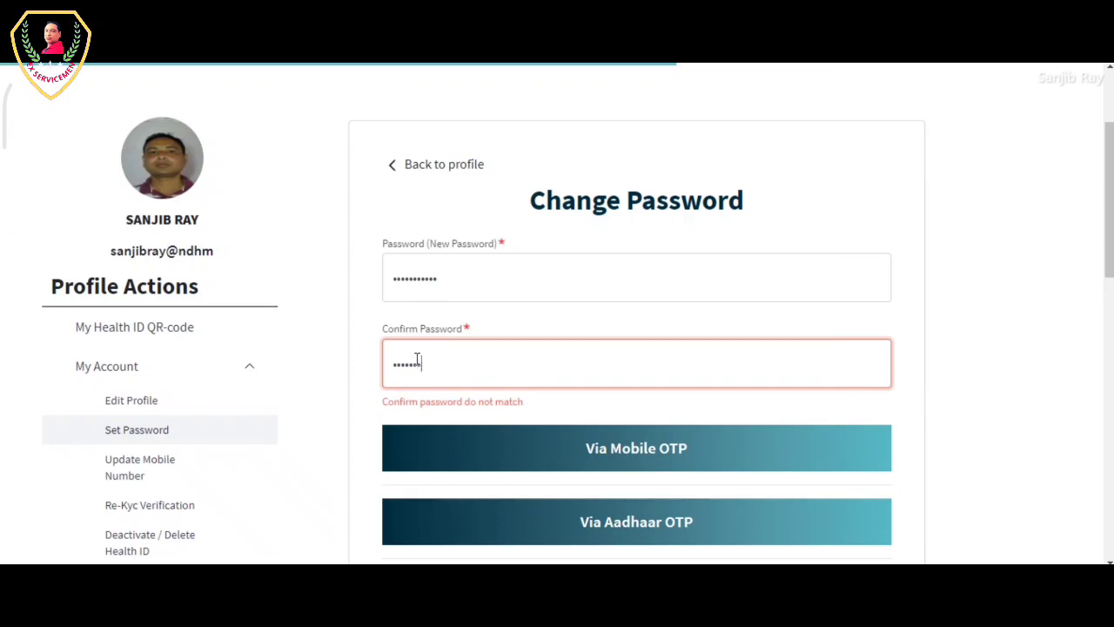
{"action": "type", "text": "••••"}
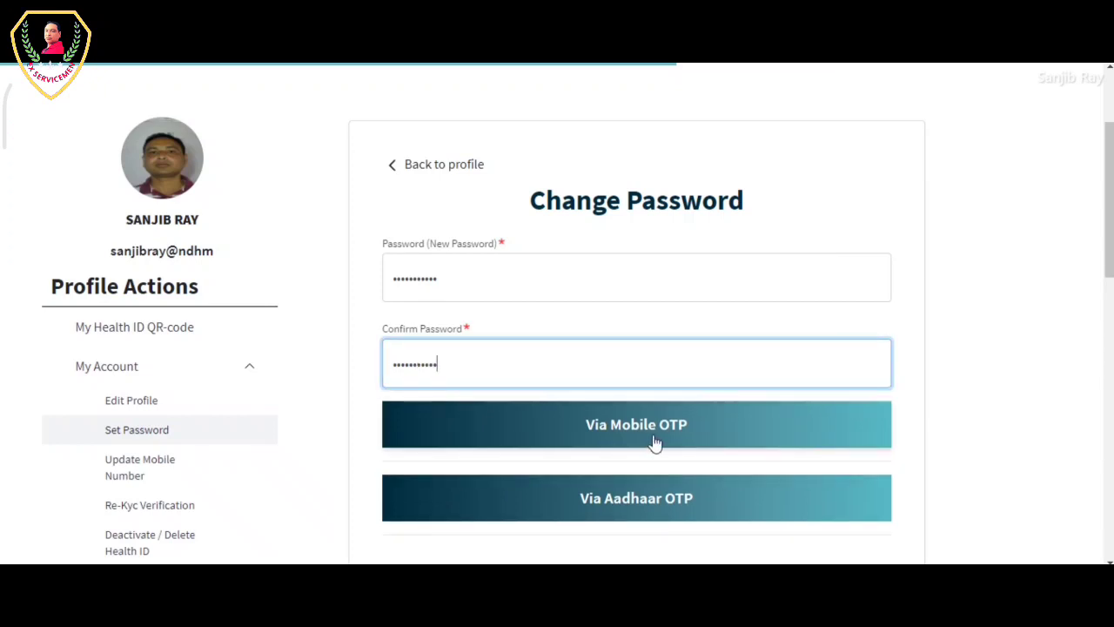
{"action": "scroll", "coordinate": [653, 443], "scroll_direction": "down", "scroll_amount": 1}
Request a mobile OTP, enter the received code and submit to save the new password.
{"action": "left_click", "coordinate": [623, 346]}
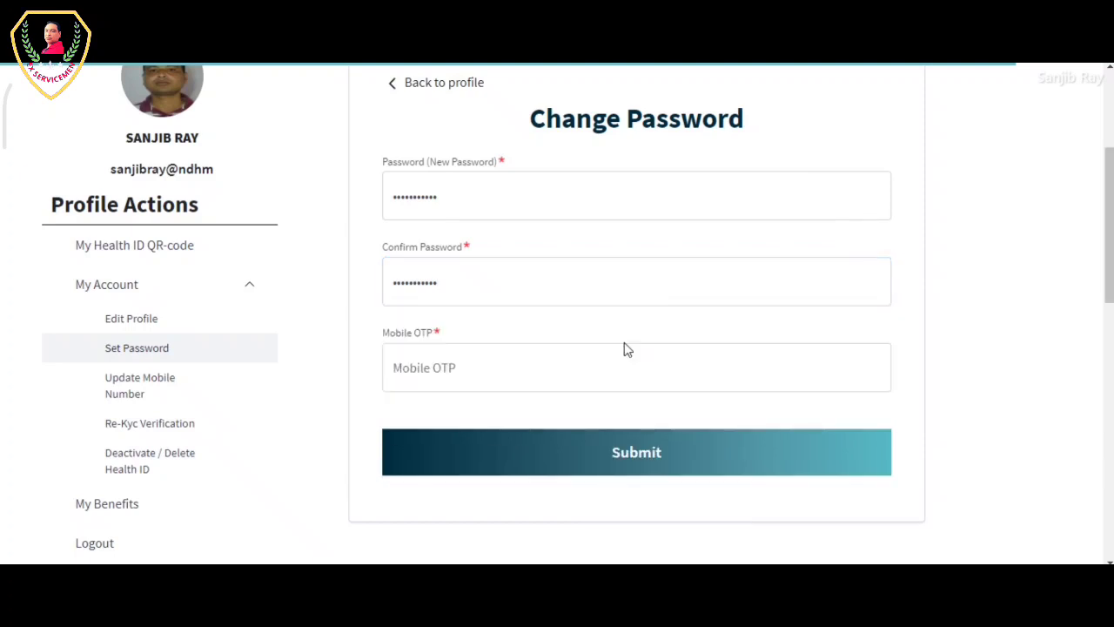
{"action": "left_click", "coordinate": [422, 365]}
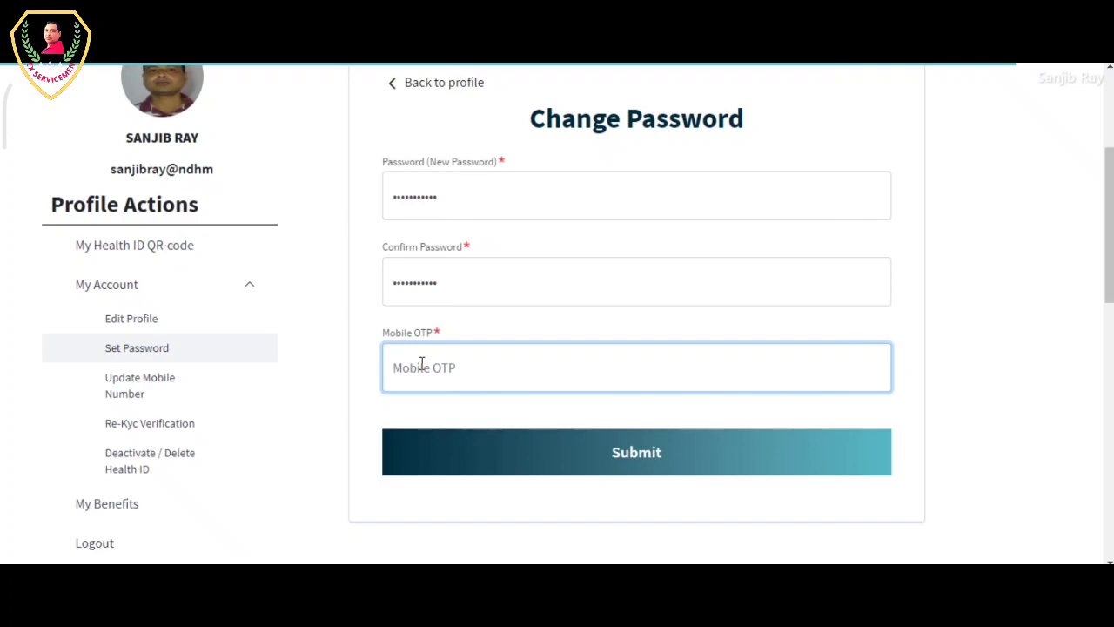
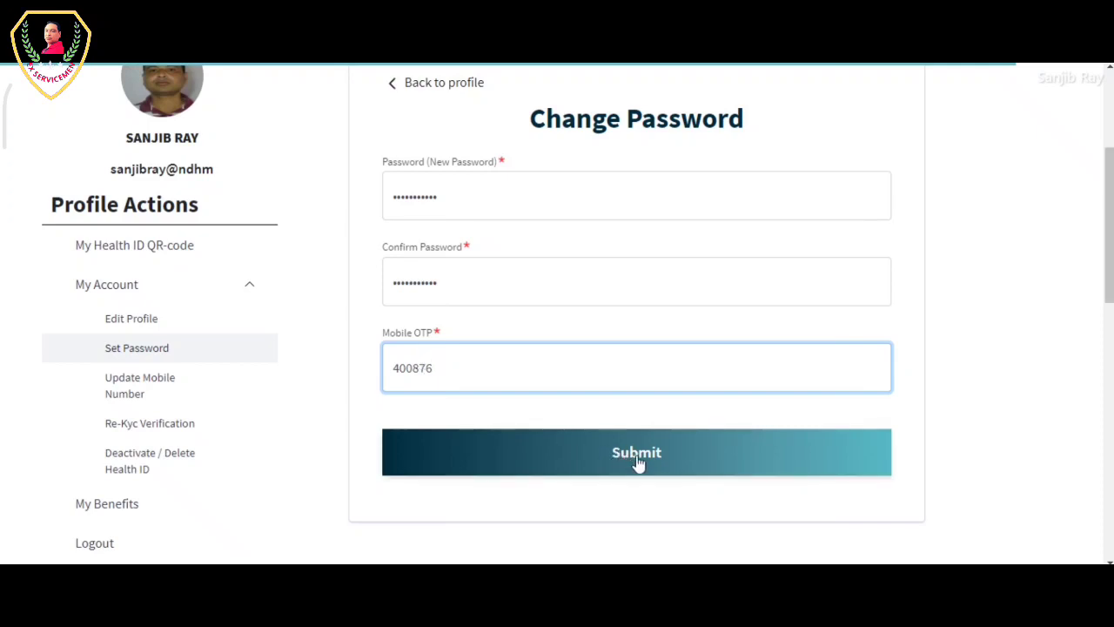
{"action": "left_click", "coordinate": [636, 452]}
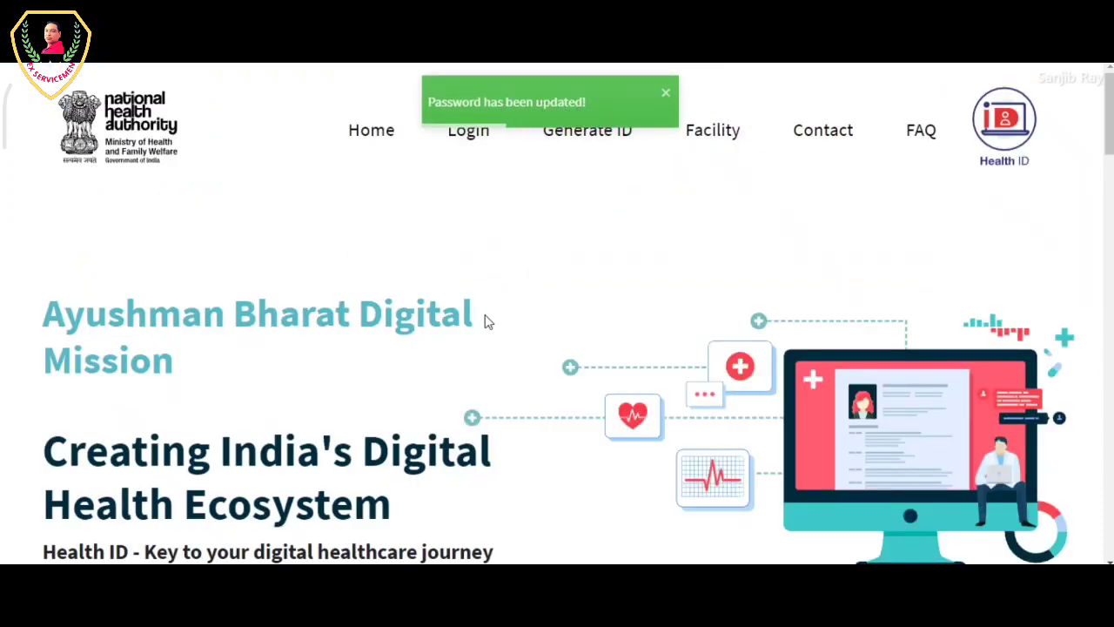
Go to the Health ID login page and enter the user's Health ID.
{"action": "scroll", "coordinate": [488, 322], "scroll_direction": "down", "scroll_amount": 4}
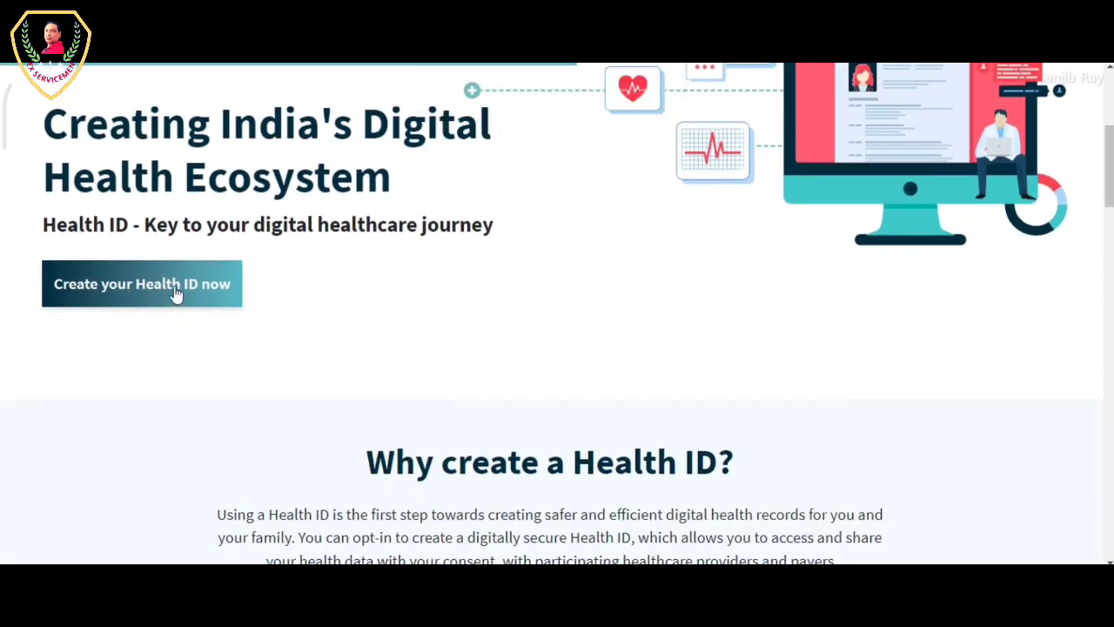
{"action": "scroll", "coordinate": [474, 372], "scroll_direction": "up", "scroll_amount": 4}
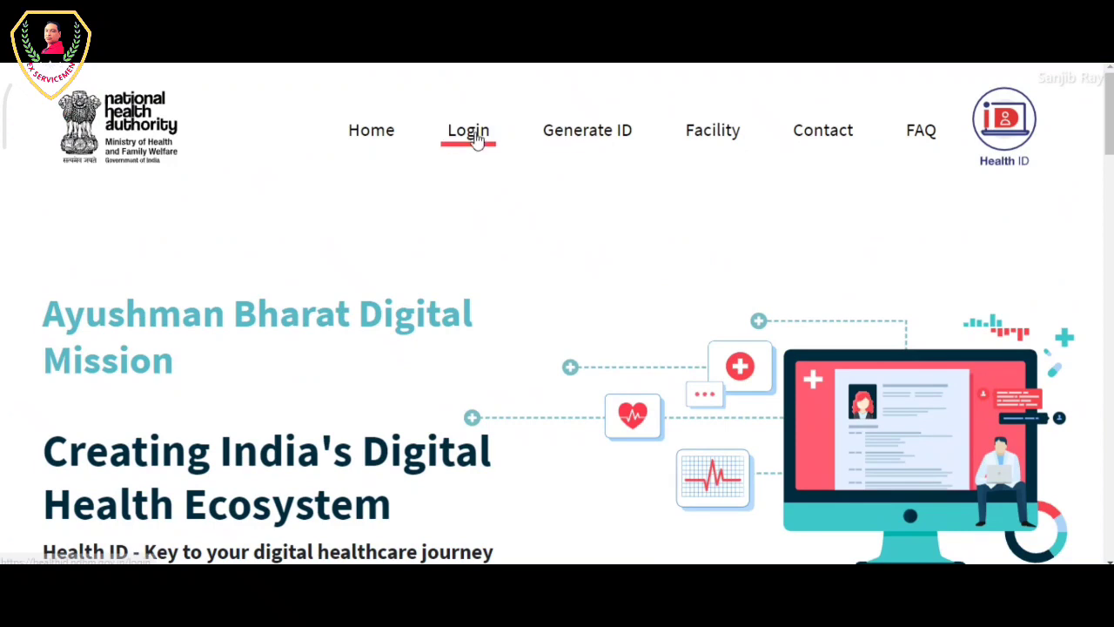
{"action": "left_click", "coordinate": [473, 138]}
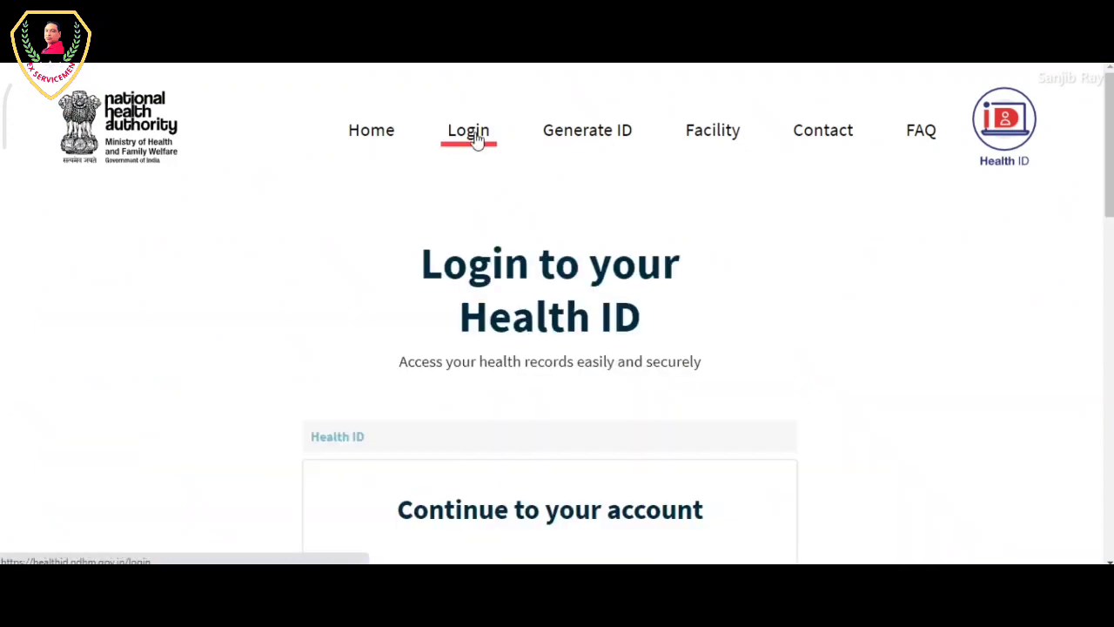
{"action": "scroll", "coordinate": [525, 363], "scroll_direction": "down", "scroll_amount": 3}
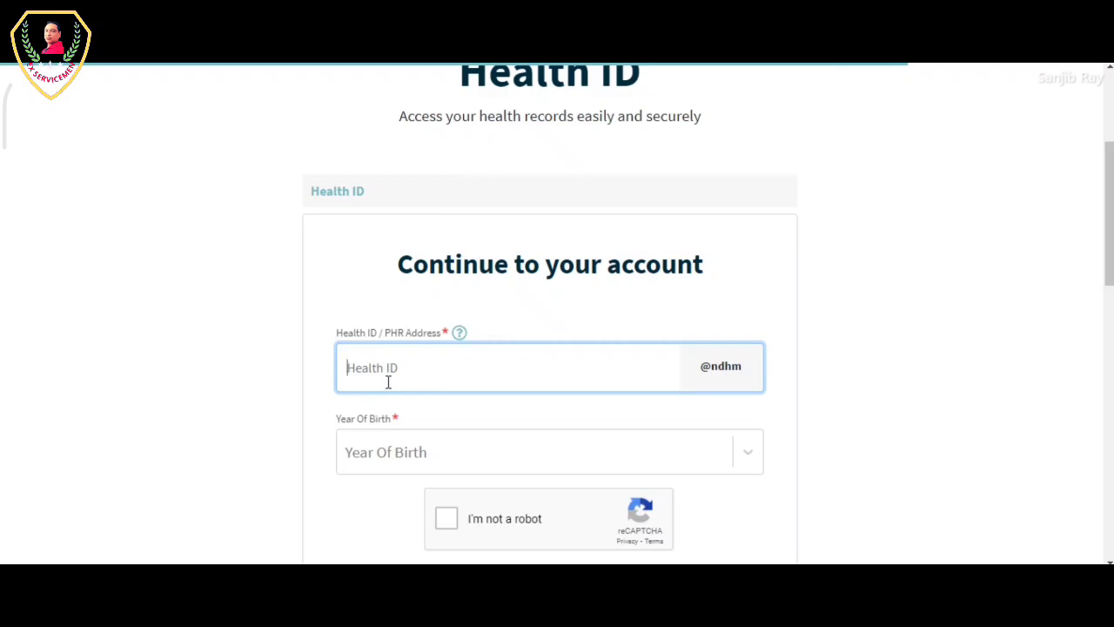
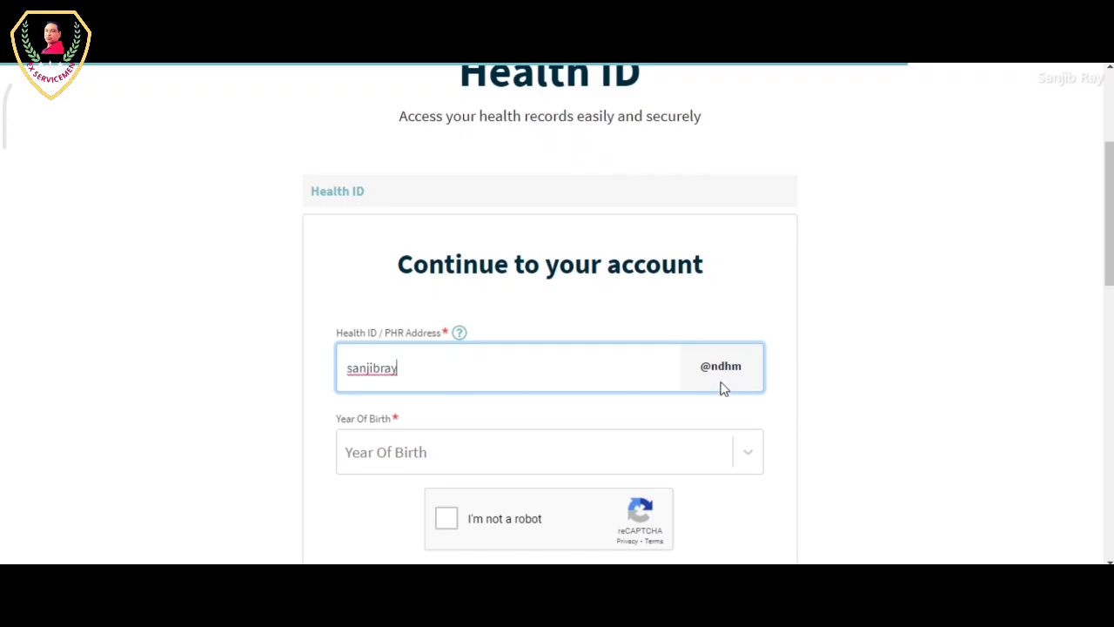
Select 1978 as Year Of Birth, pass the reCAPTCHA and submit.
{"action": "left_click", "coordinate": [398, 453]}
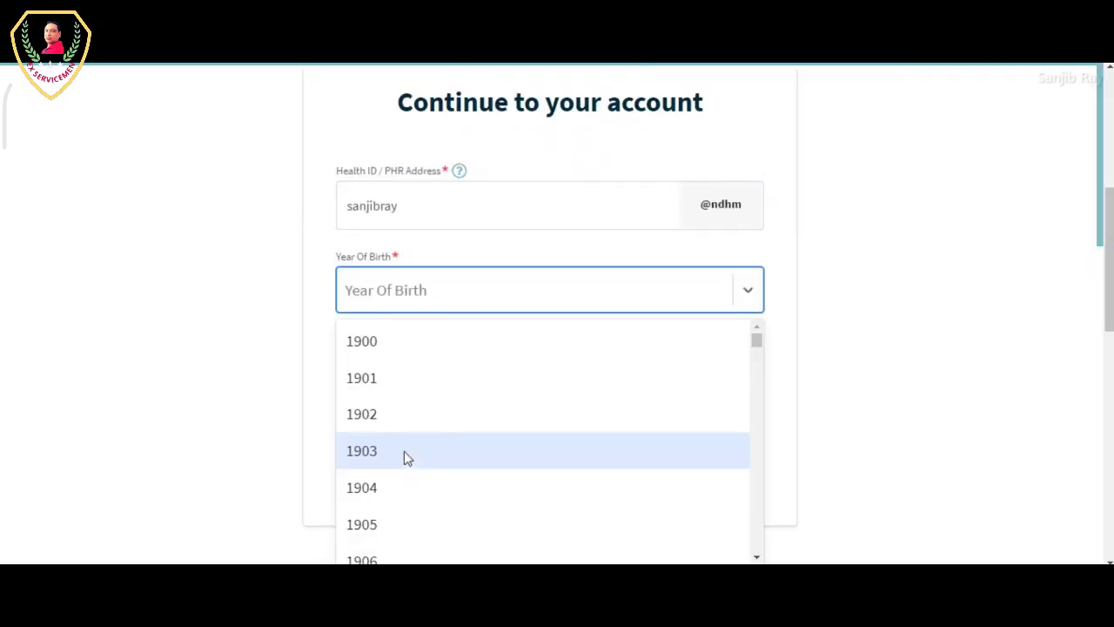
{"action": "scroll", "coordinate": [459, 391], "scroll_direction": "down", "scroll_amount": 8}
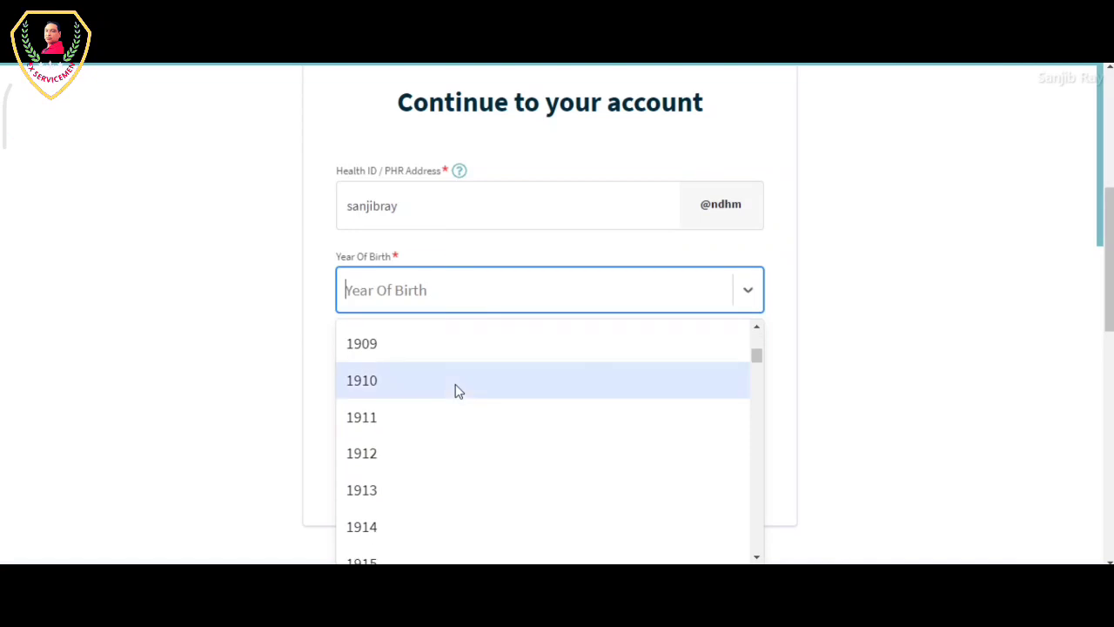
{"action": "scroll", "coordinate": [459, 391], "scroll_direction": "down", "scroll_amount": 5}
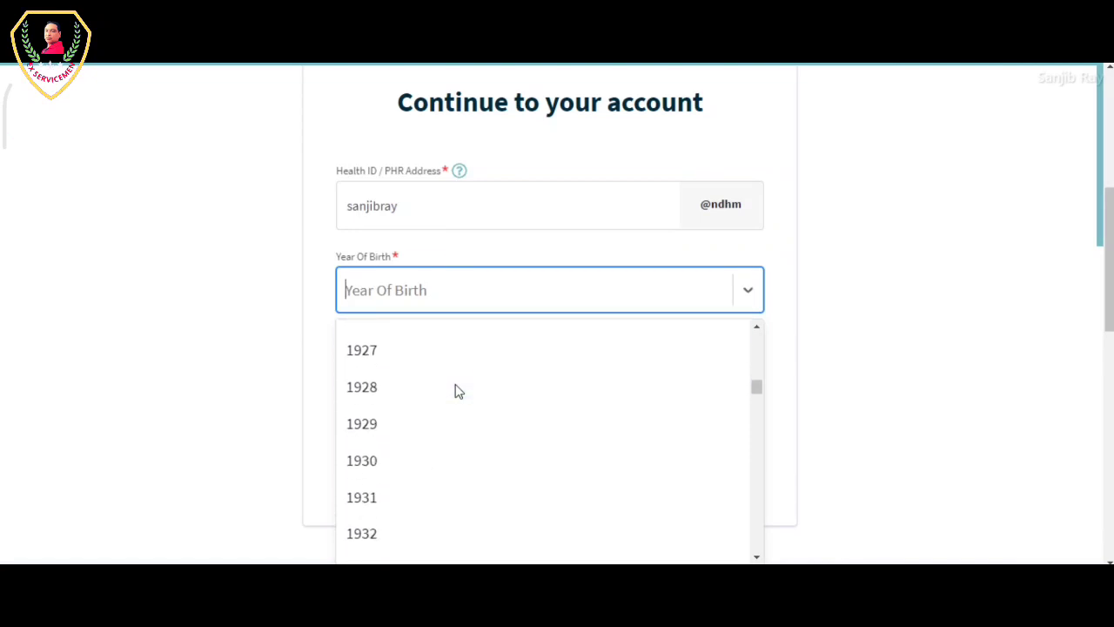
{"action": "scroll", "coordinate": [459, 391], "scroll_direction": "down", "scroll_amount": 13}
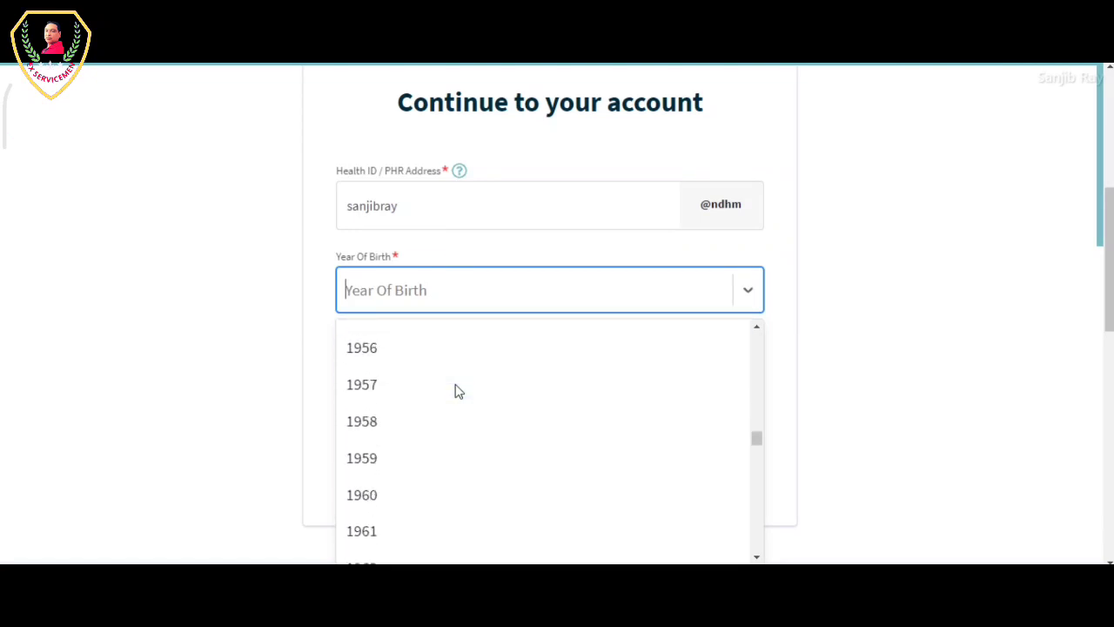
{"action": "scroll", "coordinate": [459, 390], "scroll_direction": "down", "scroll_amount": 3}
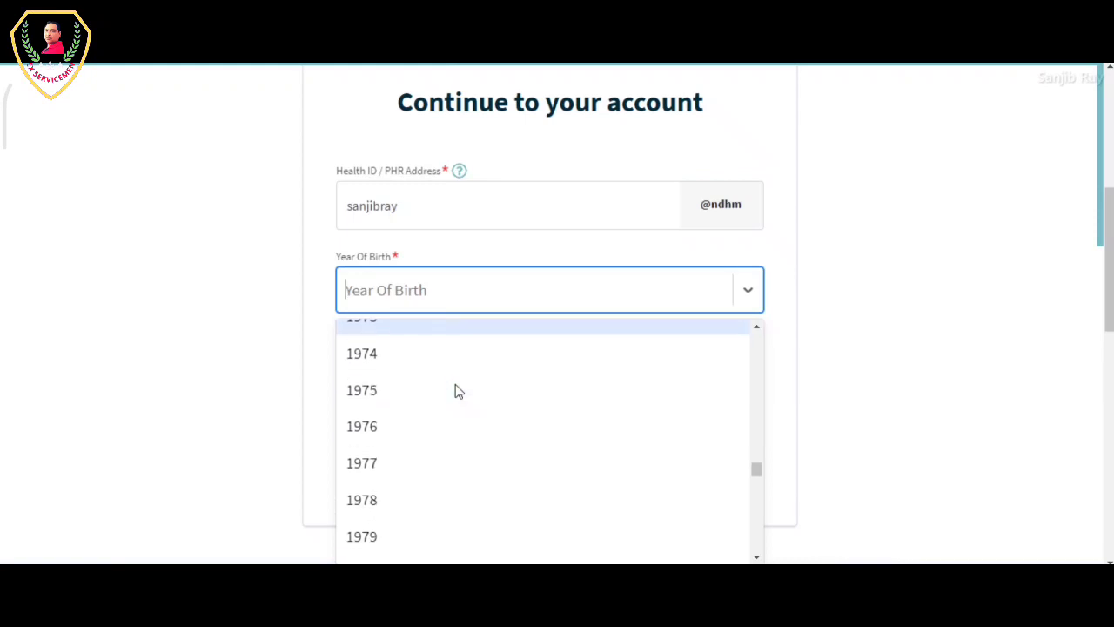
{"action": "left_click", "coordinate": [369, 418]}
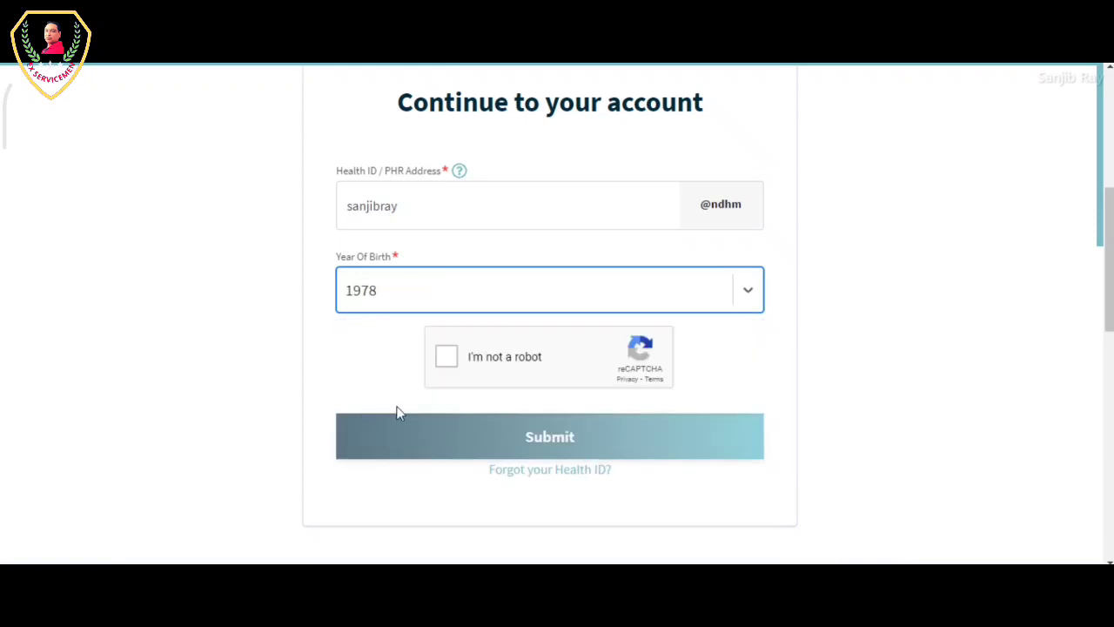
{"action": "left_click", "coordinate": [447, 362]}
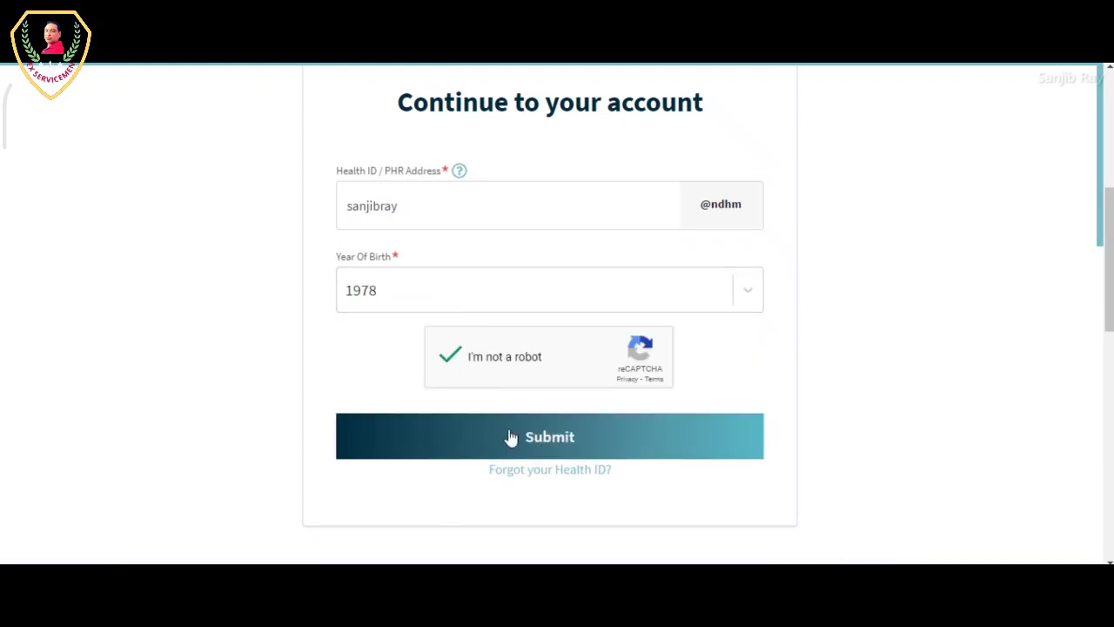
{"action": "left_click", "coordinate": [538, 438]}
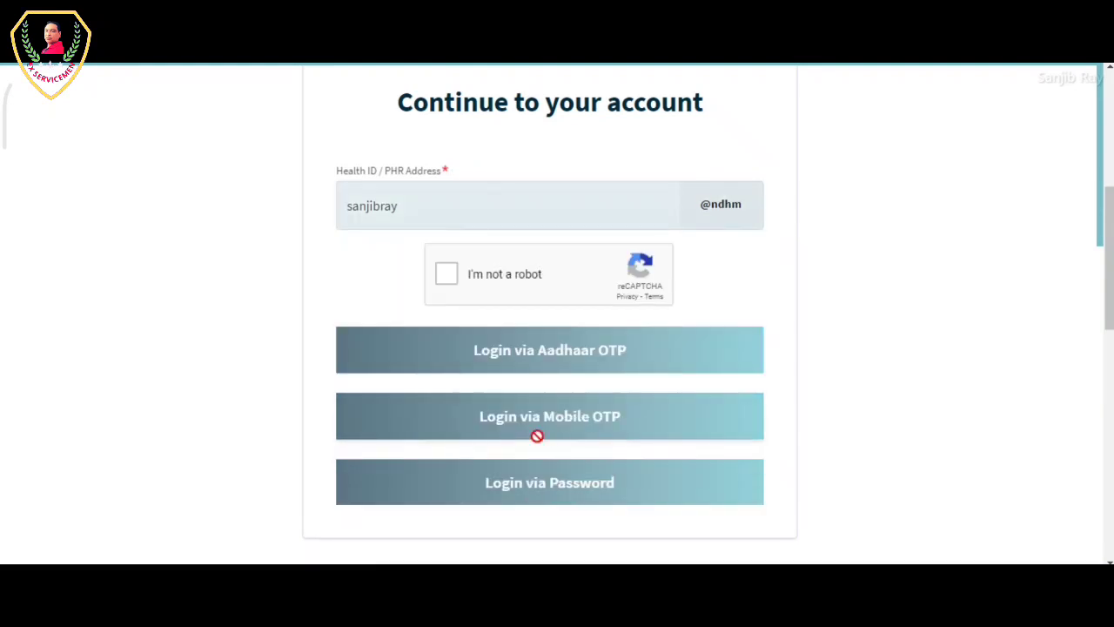
Pass the reCAPTCHA, choose Login via Password and log in with the new password.
{"action": "left_click", "coordinate": [446, 275]}
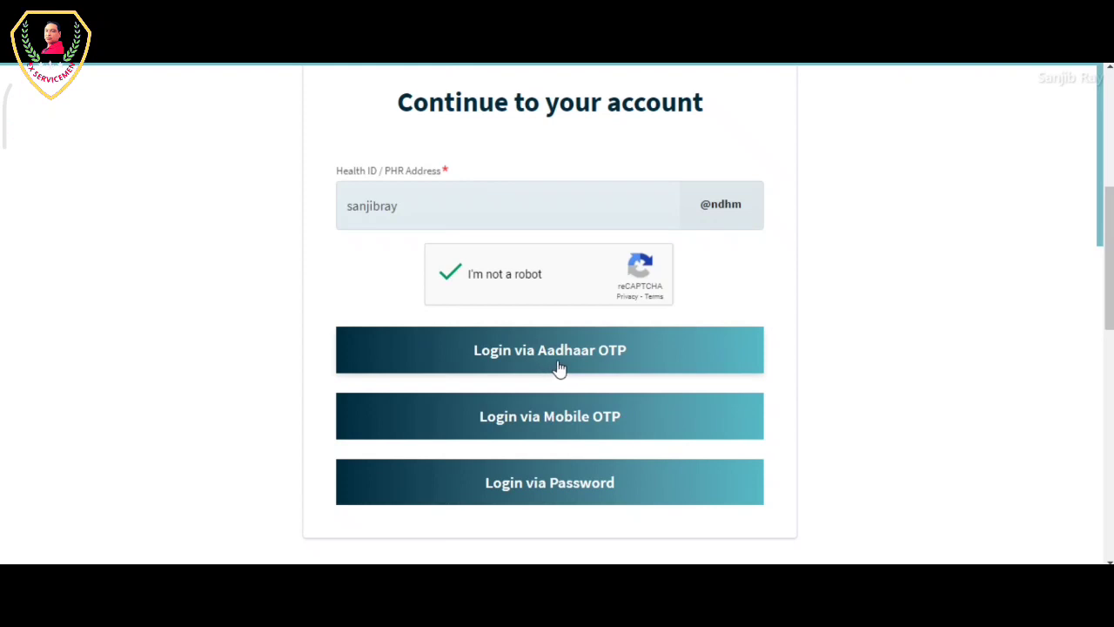
{"action": "left_click", "coordinate": [551, 490]}
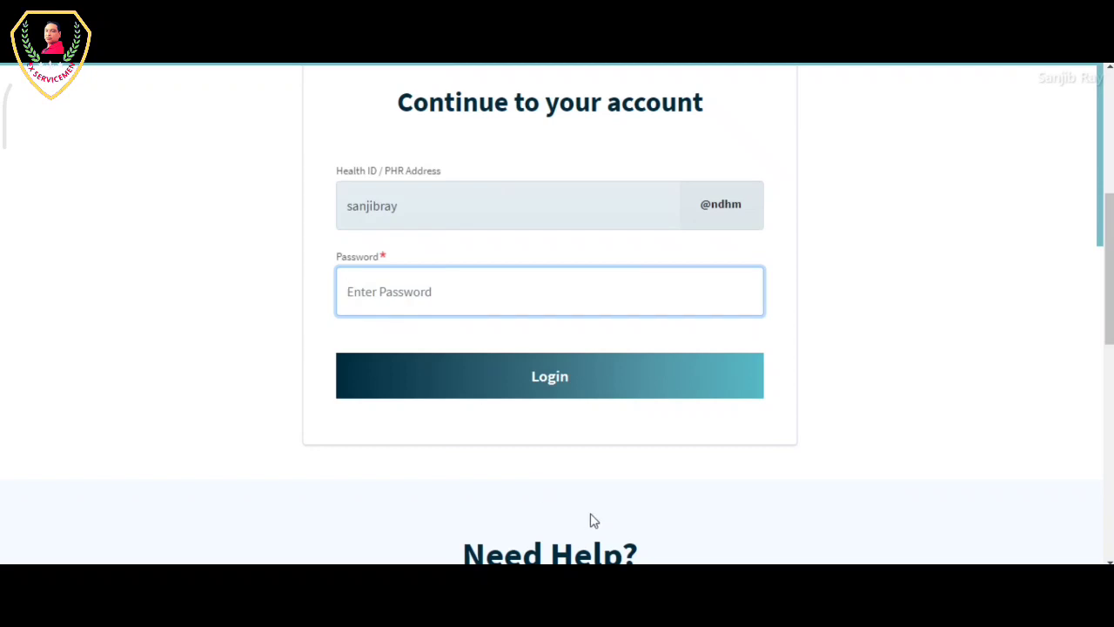
{"action": "type", "text": "••••••••••"}
{"action": "left_click", "coordinate": [554, 389]}
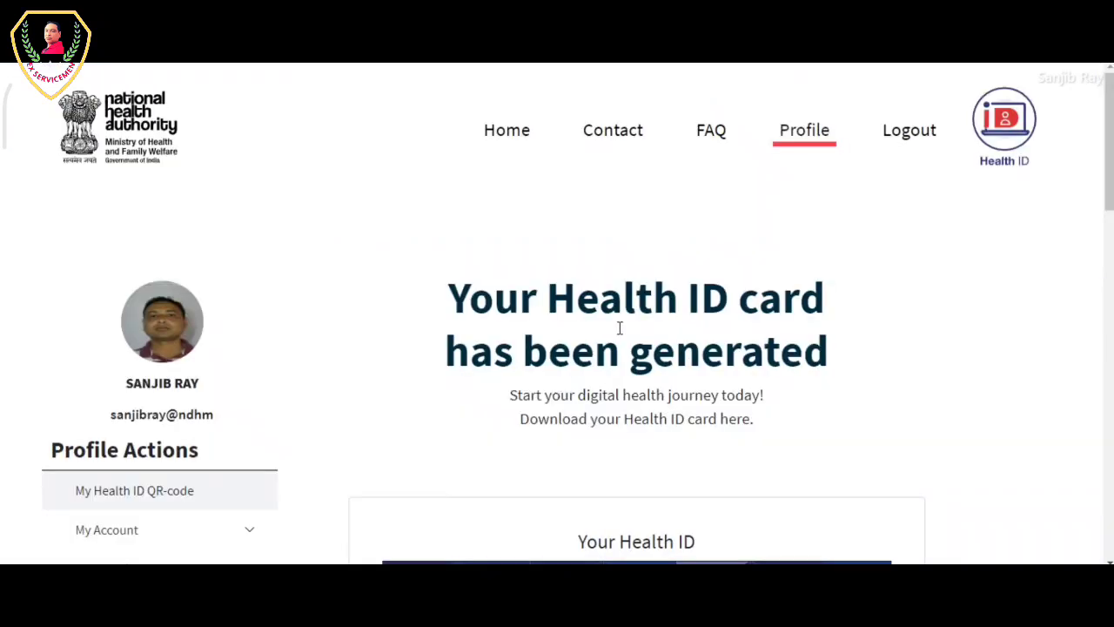
{"action": "scroll", "coordinate": [679, 415], "scroll_direction": "down", "scroll_amount": 4}
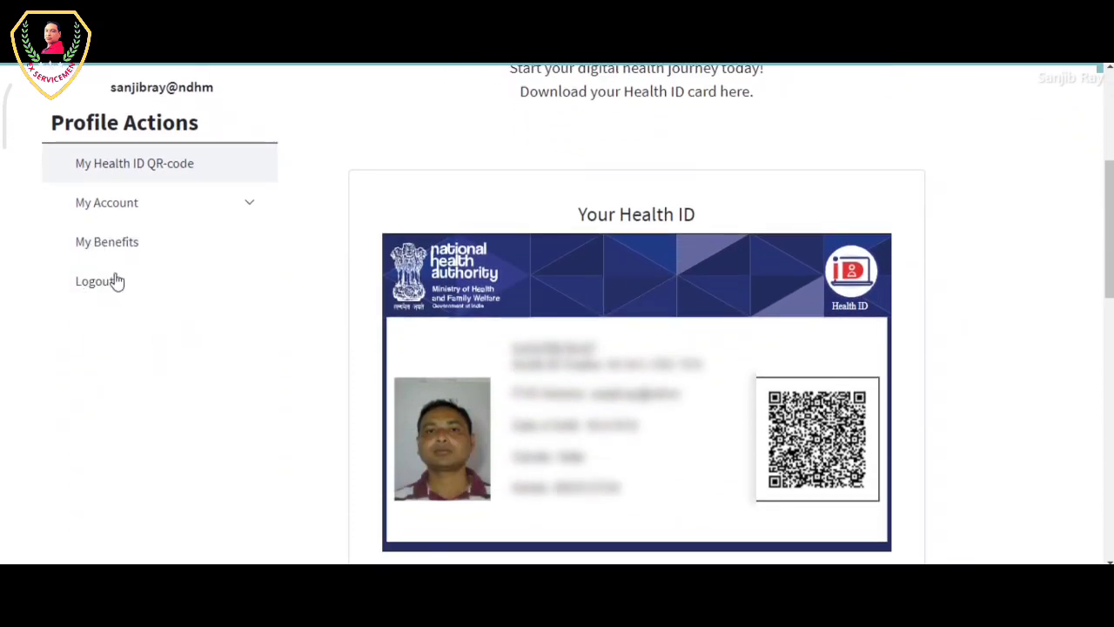
{"action": "left_click", "coordinate": [102, 245]}
{"action": "scroll", "coordinate": [457, 365], "scroll_direction": "down", "scroll_amount": 2}
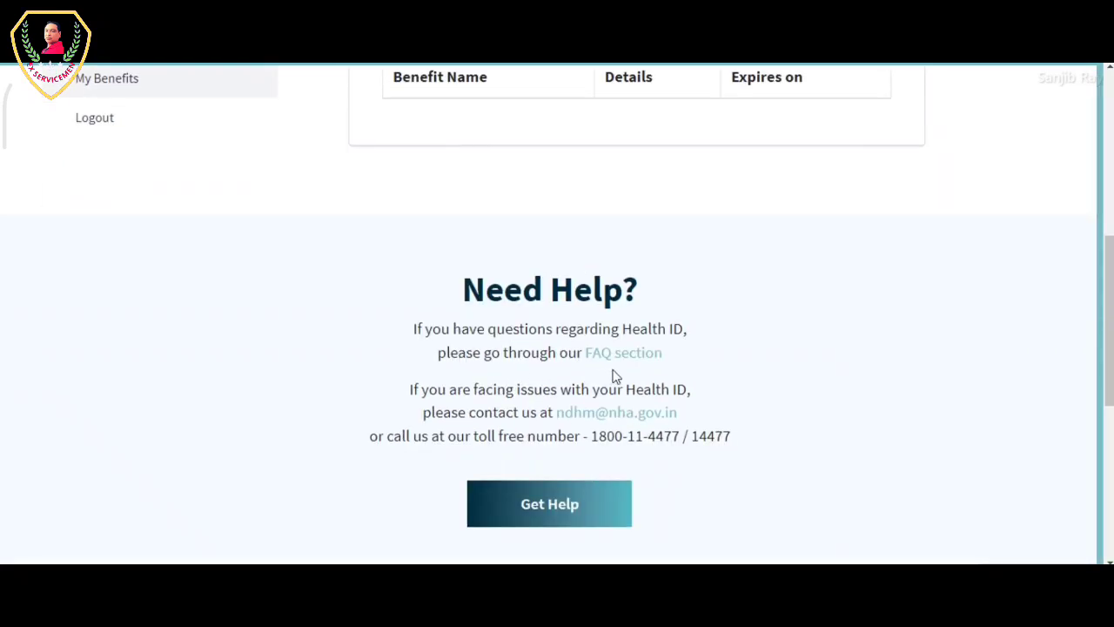
{"action": "scroll", "coordinate": [612, 375], "scroll_direction": "up", "scroll_amount": 3}
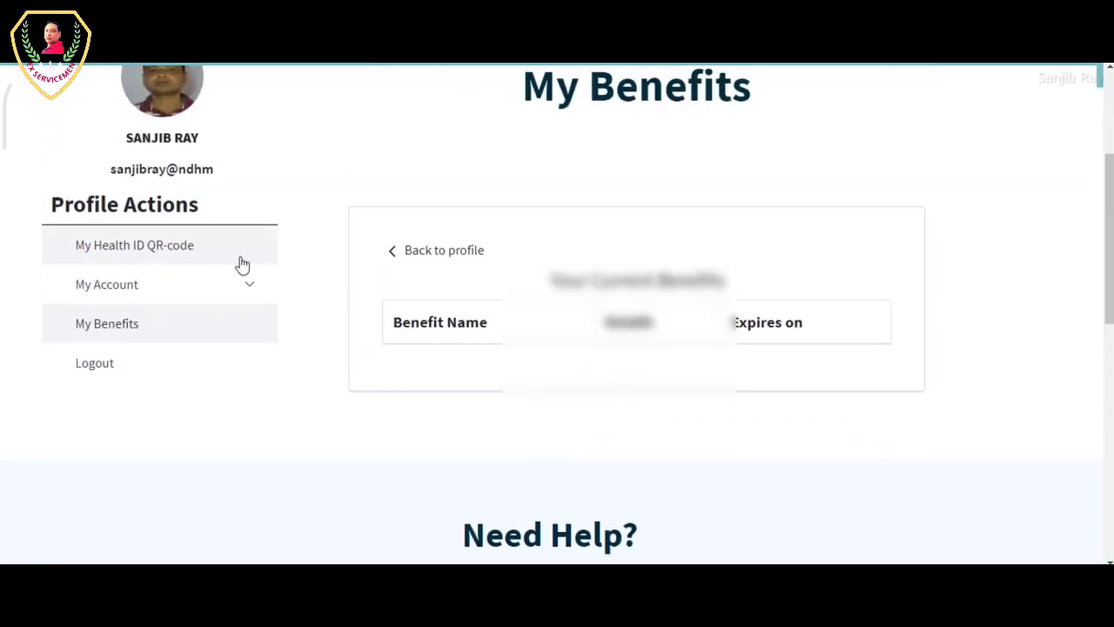
{"action": "left_click", "coordinate": [137, 259]}
{"action": "scroll", "coordinate": [754, 419], "scroll_direction": "down", "scroll_amount": 3}
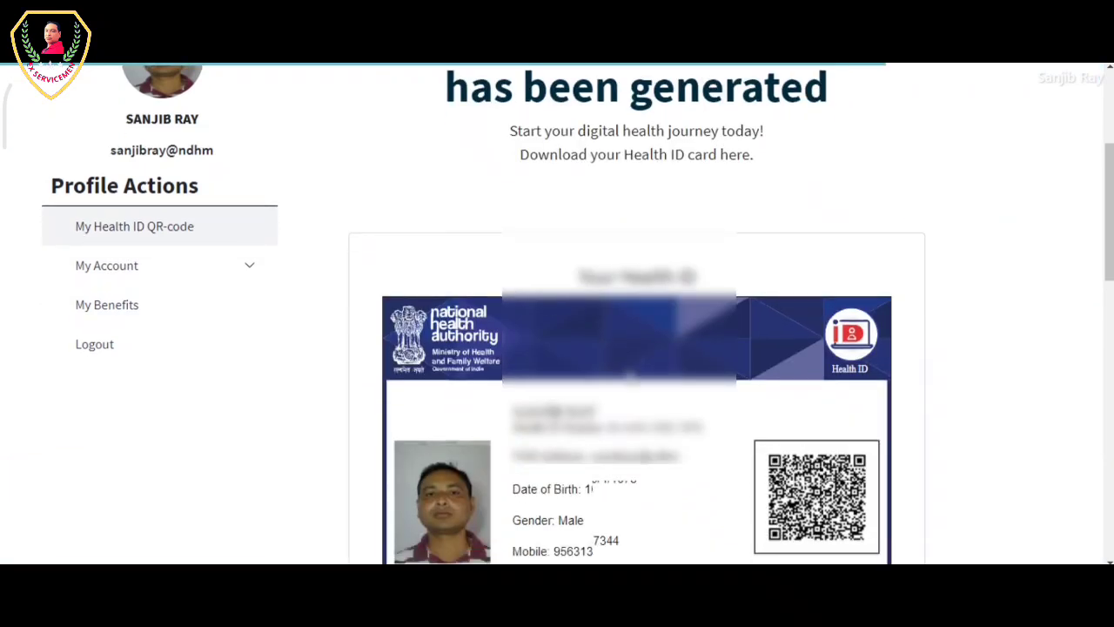